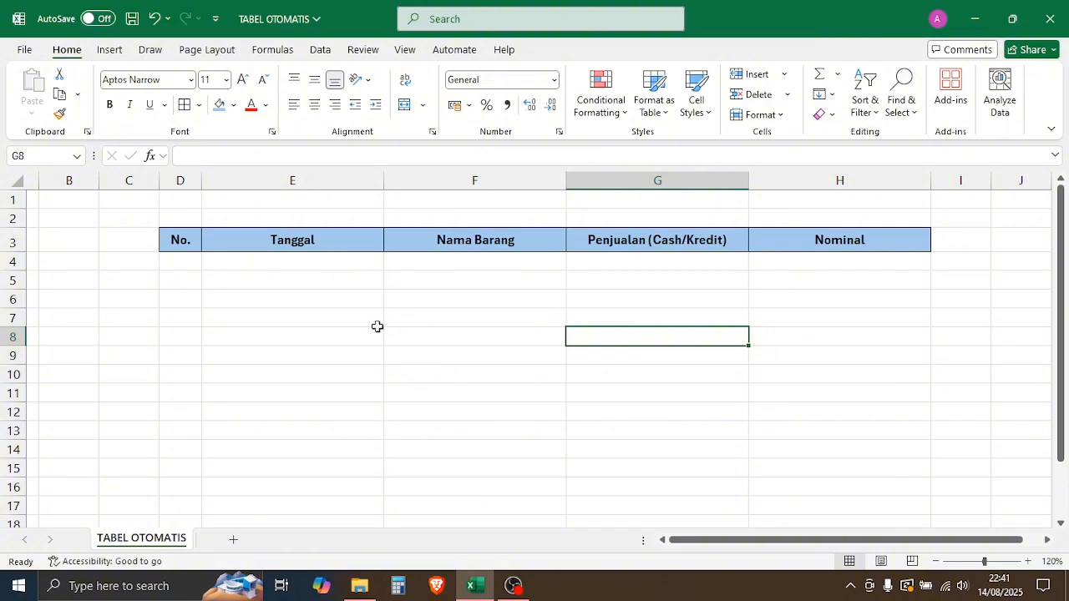
Step: Select D4:H19 and start a new conditional formatting rule using the formula =$D4<>""
left_click_drag(180, 262, 844, 497)
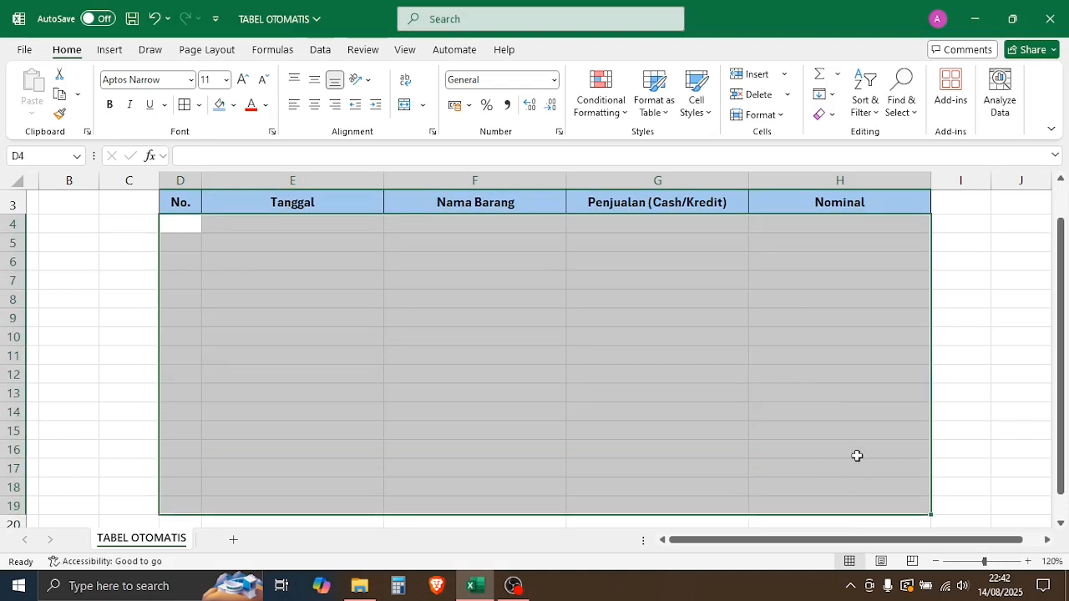
left_click(614, 112)
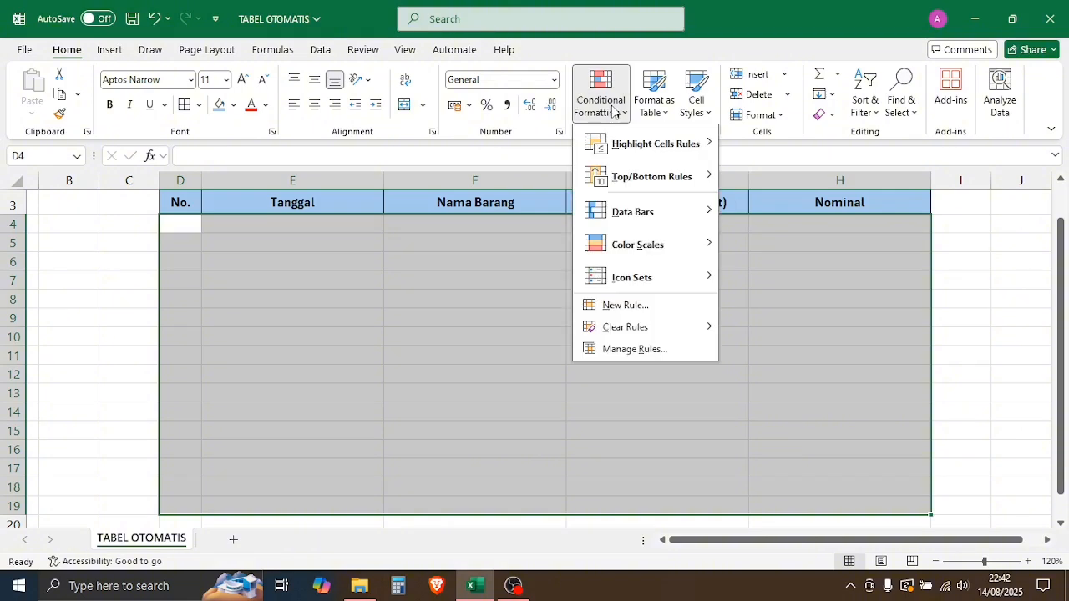
left_click(622, 305)
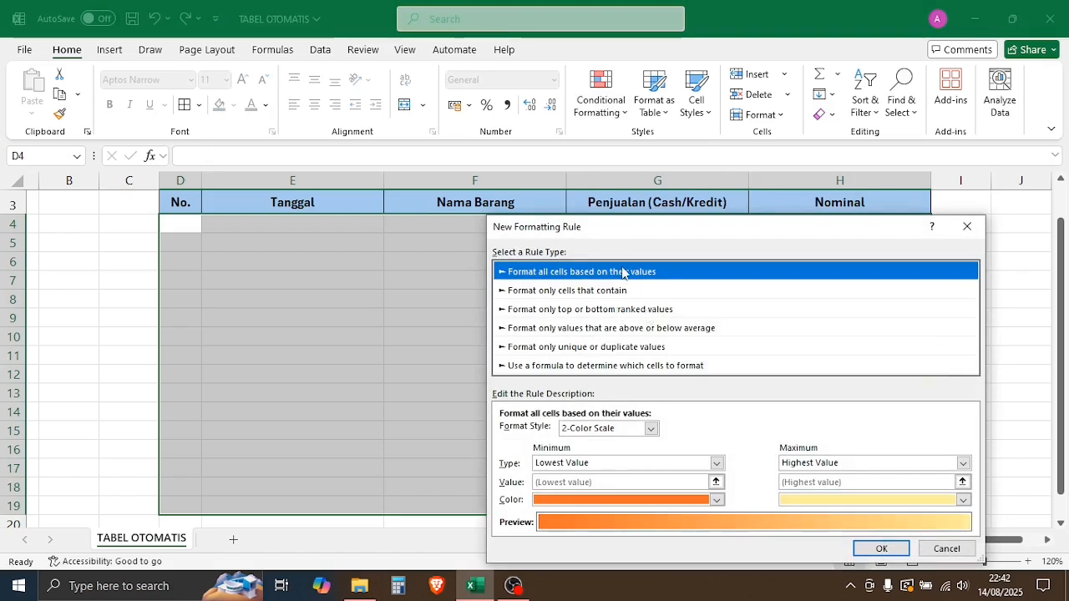
left_click(545, 368)
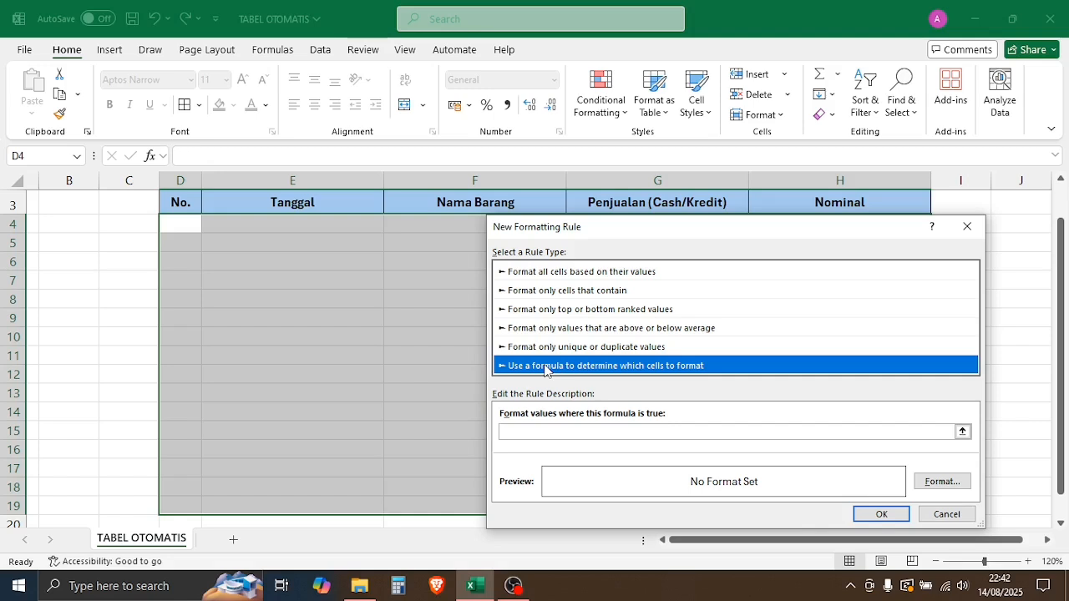
left_click(599, 432)
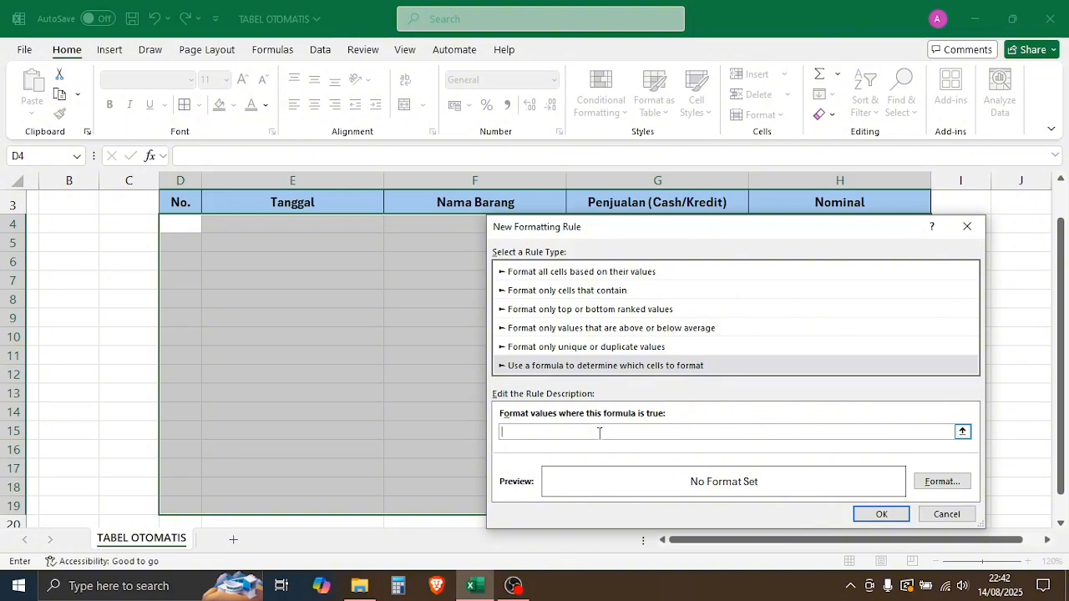
type("=")
left_click(174, 227)
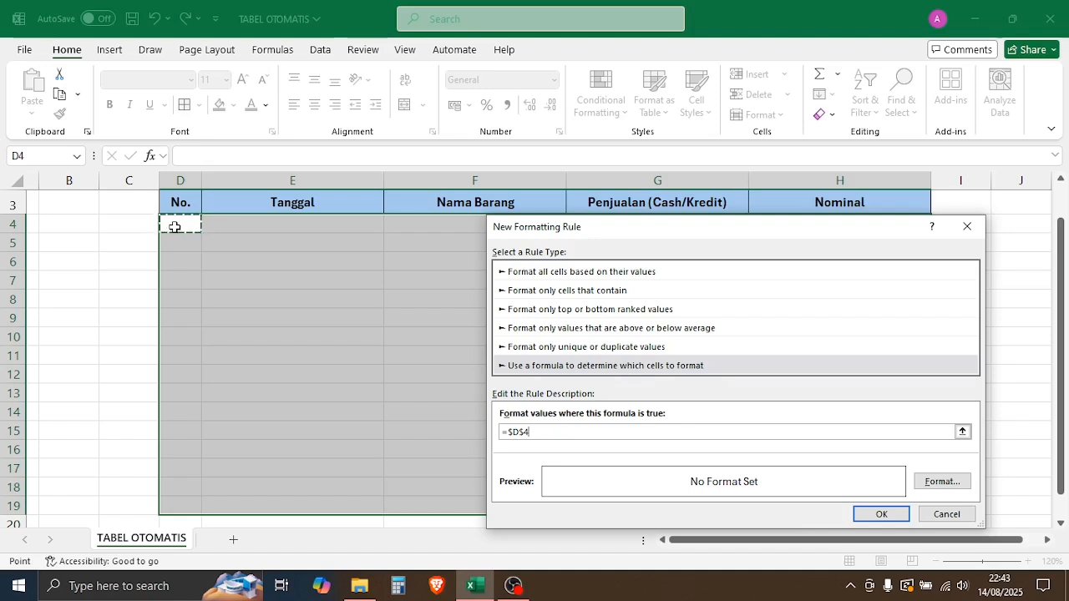
key("F4")
key("F4")
type("<>\"")
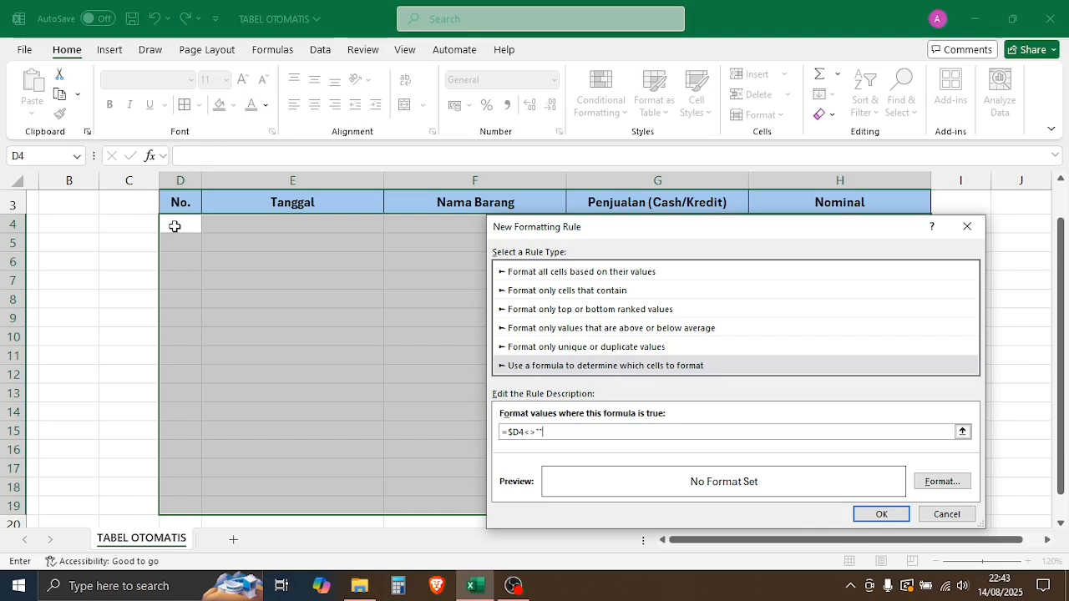
Step: Give the rule an outline border format and apply it to the selected range
left_click(946, 485)
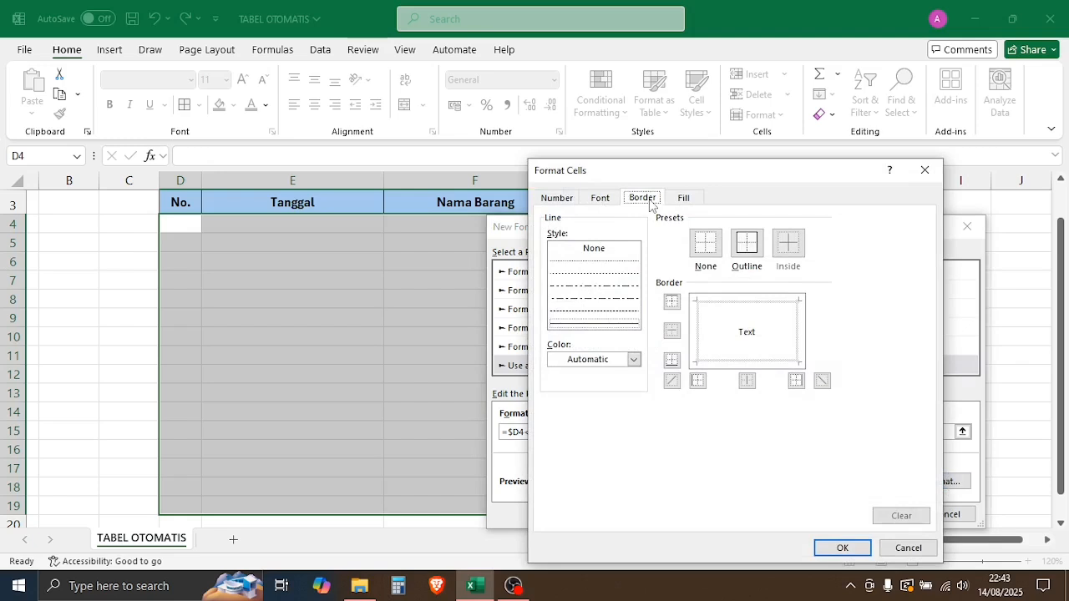
left_click(756, 249)
left_click(843, 548)
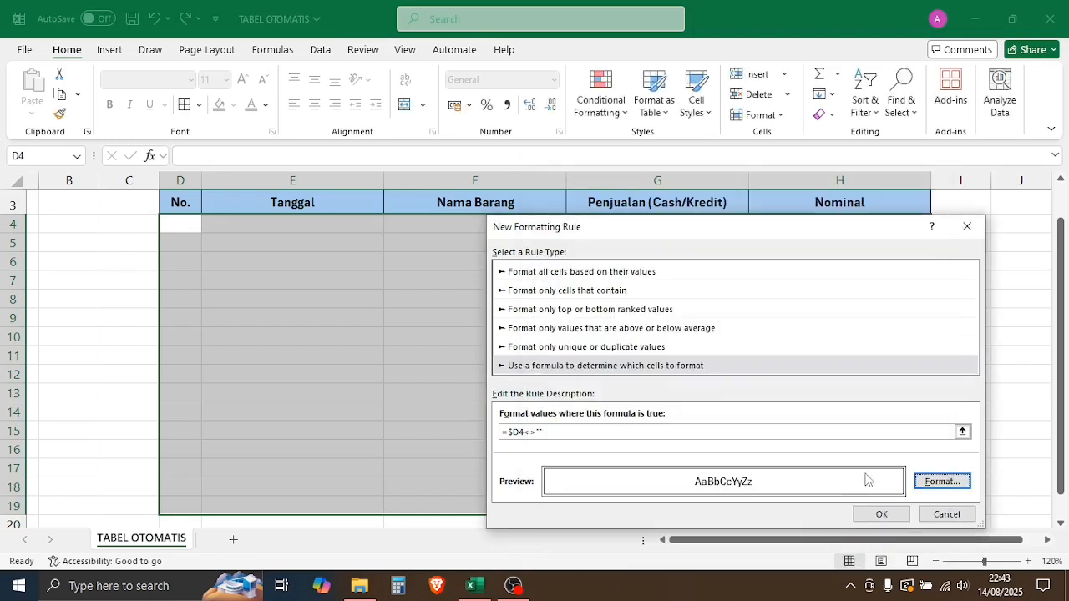
left_click(893, 516)
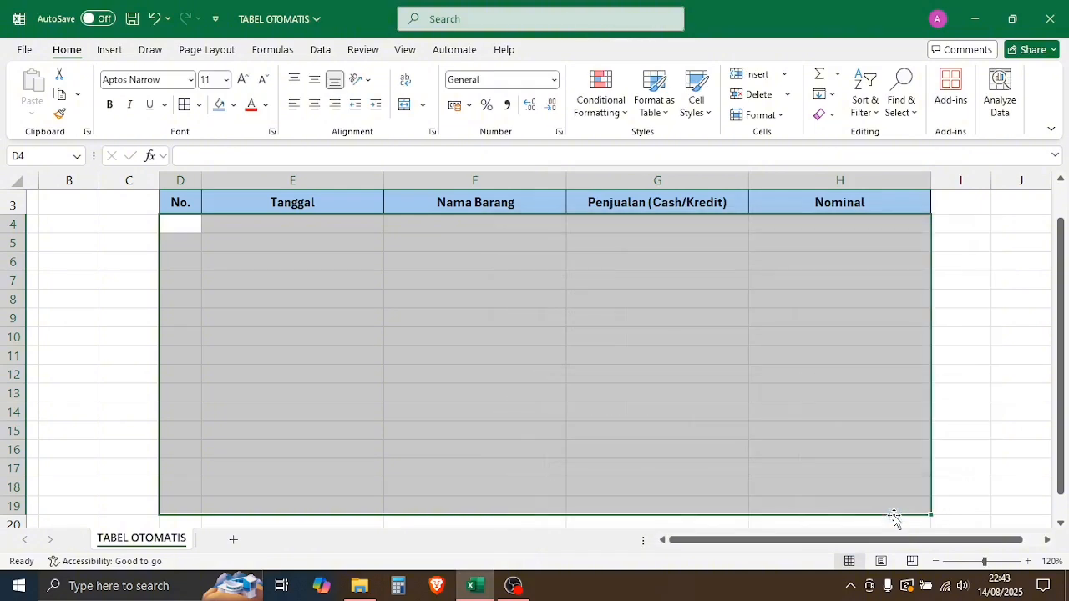
Step: Test the border rule by entering 1, 2 and 3 in D4 to D6, then clear those cells
left_click(399, 278)
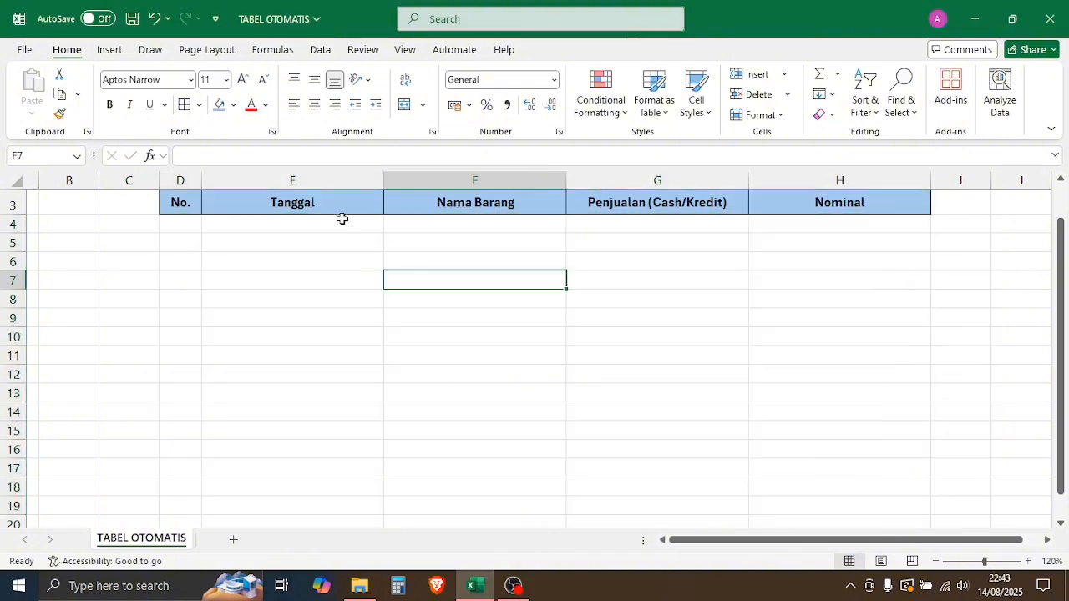
left_click(176, 227)
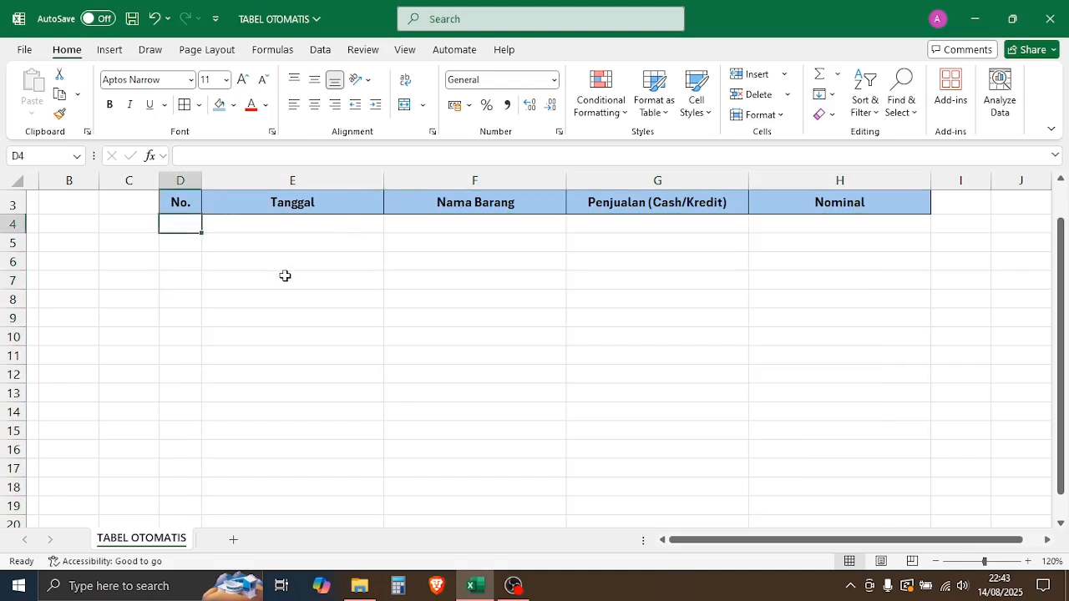
type("1")
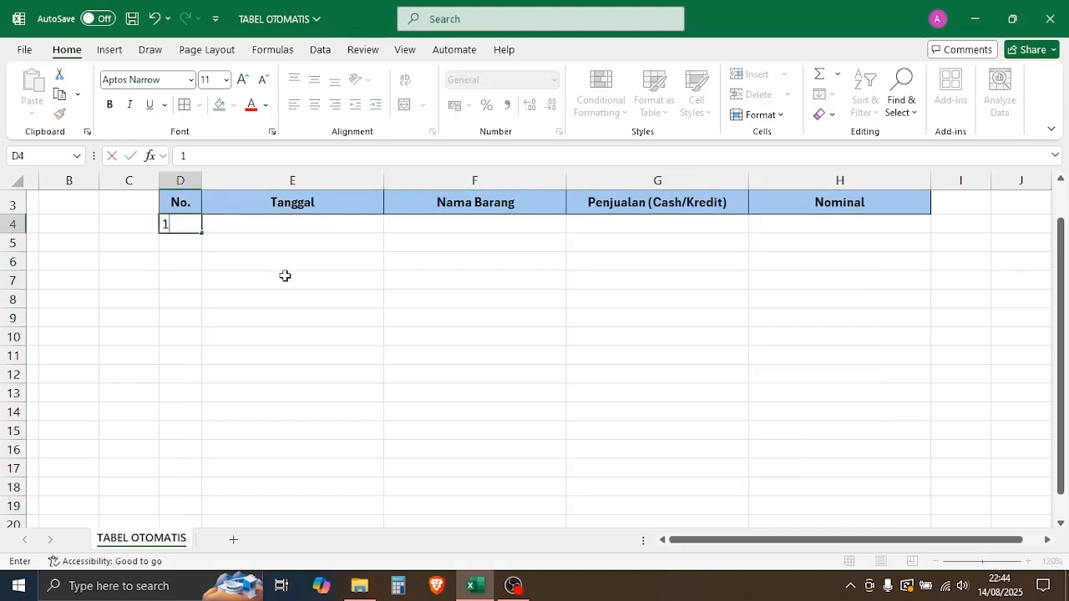
key("Return")
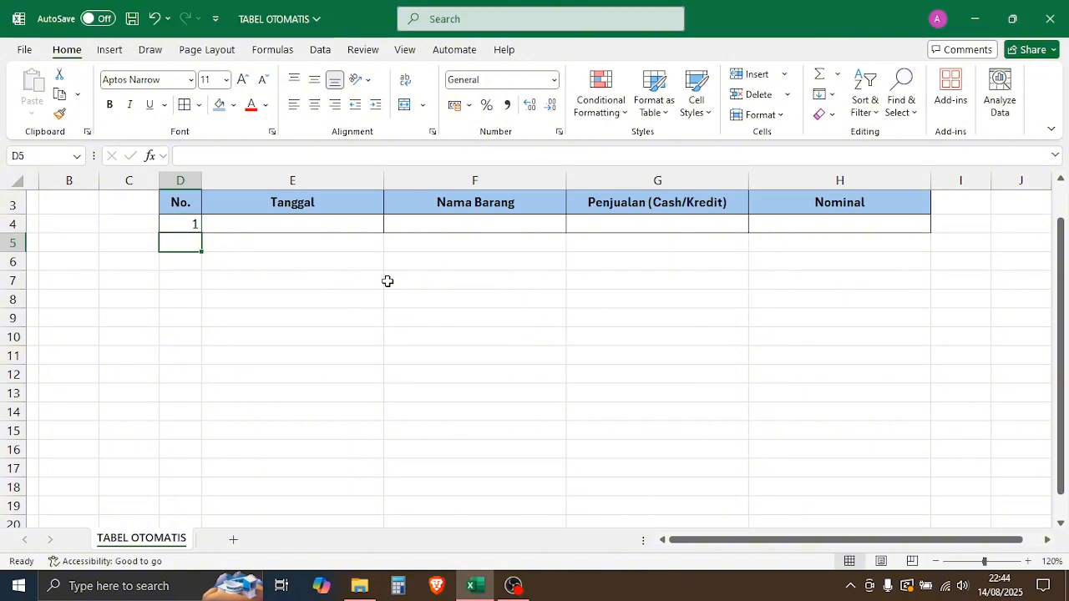
type("2")
key("Return")
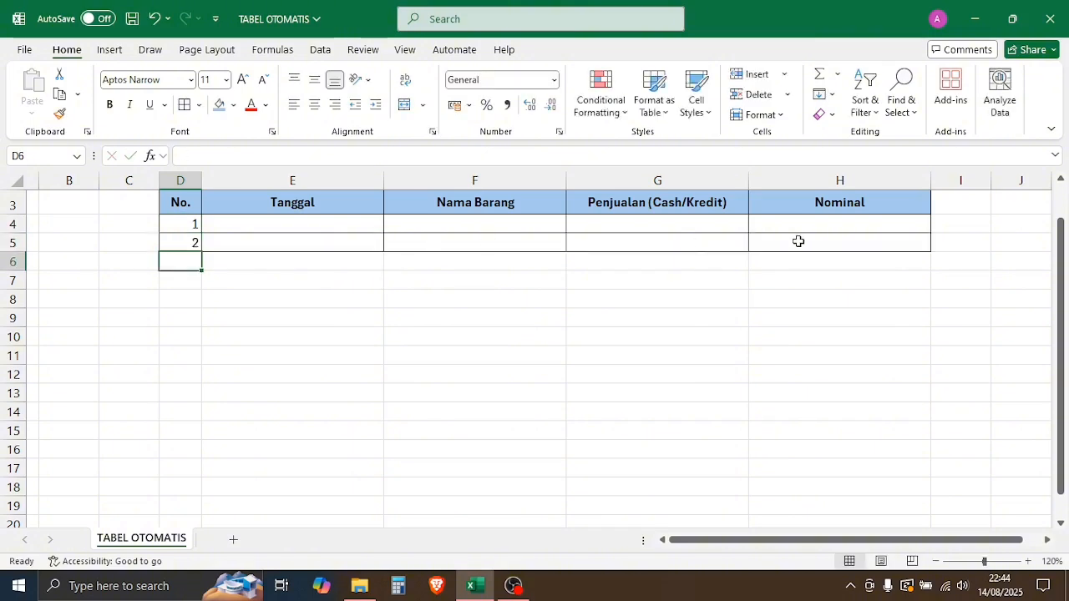
left_click(283, 229)
left_click_drag(283, 229, 785, 231)
left_click(785, 239)
left_click(191, 260)
type("3")
key("Return")
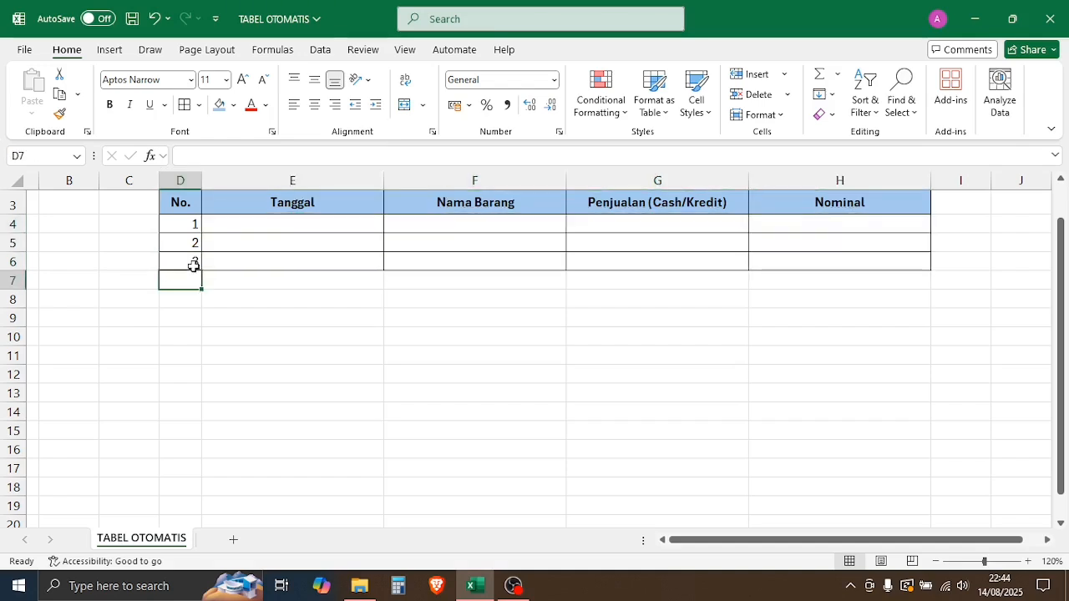
left_click_drag(192, 254, 189, 223)
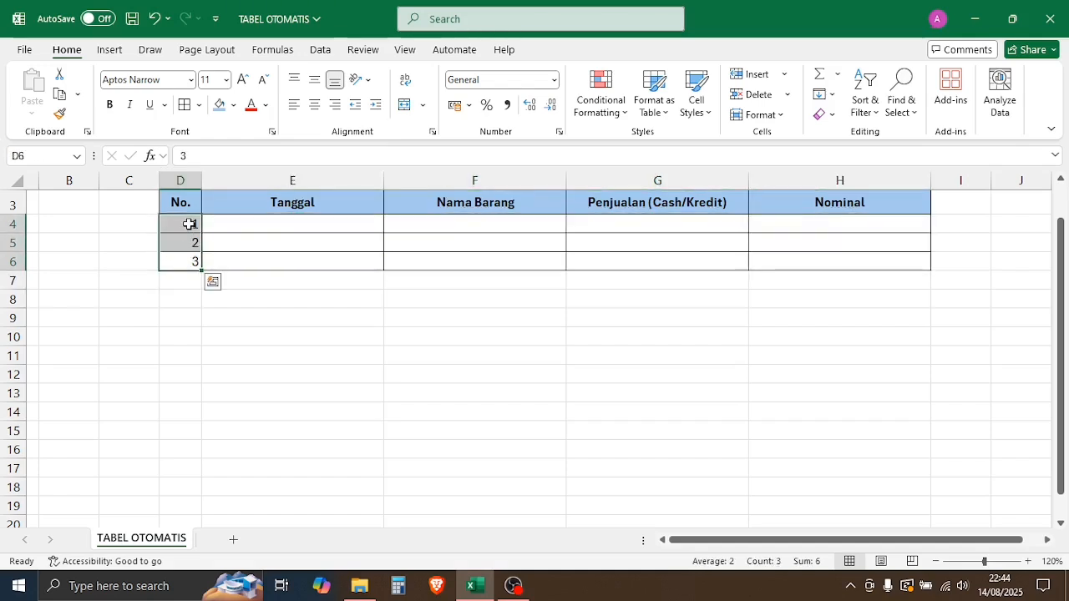
key("Delete")
left_click(291, 277)
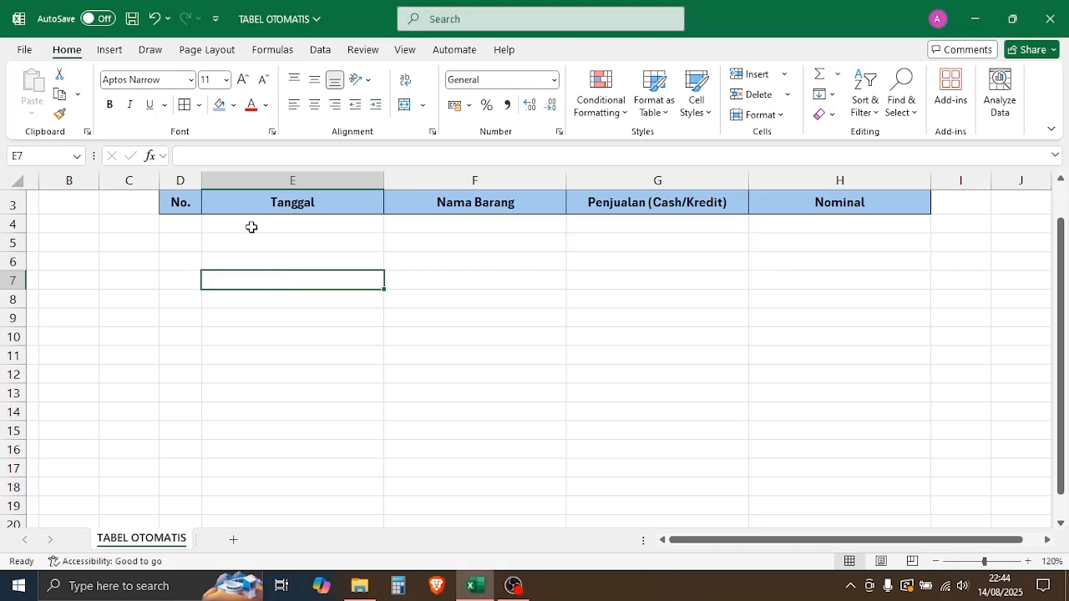
Step: Enter the formula =IF(E4="";"";ROW()-ROW($D$3)) in D4 for automatic numbering
key("ctrl+z")
type("=")
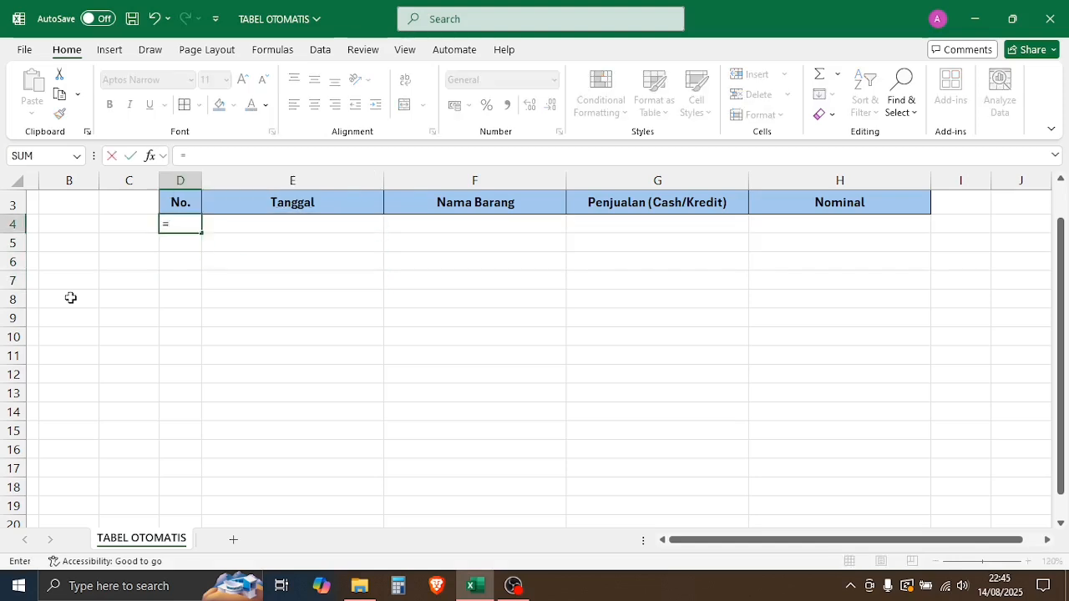
type("if")
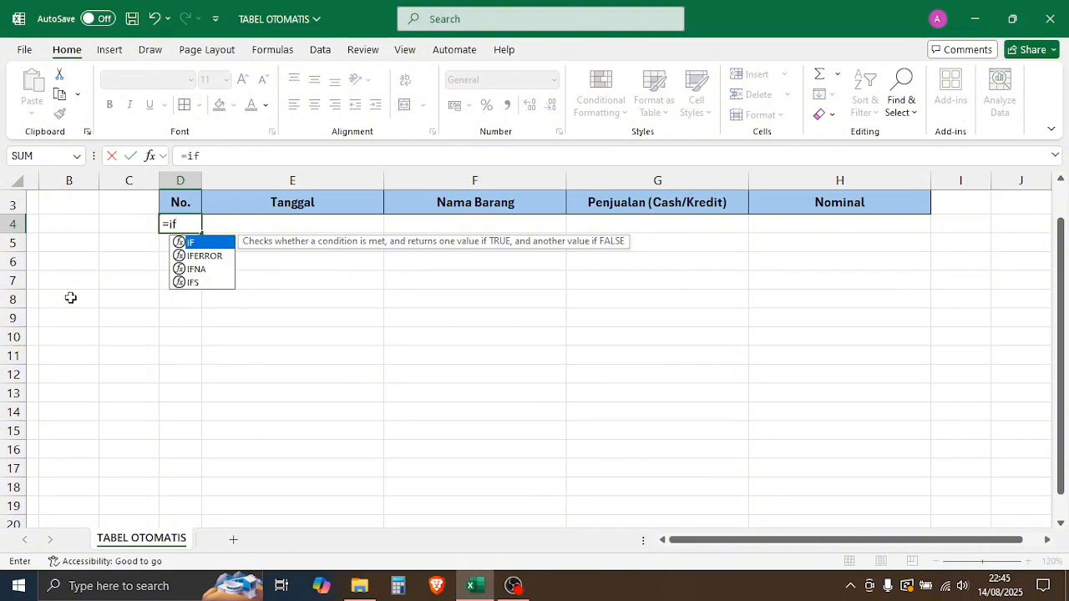
type("(")
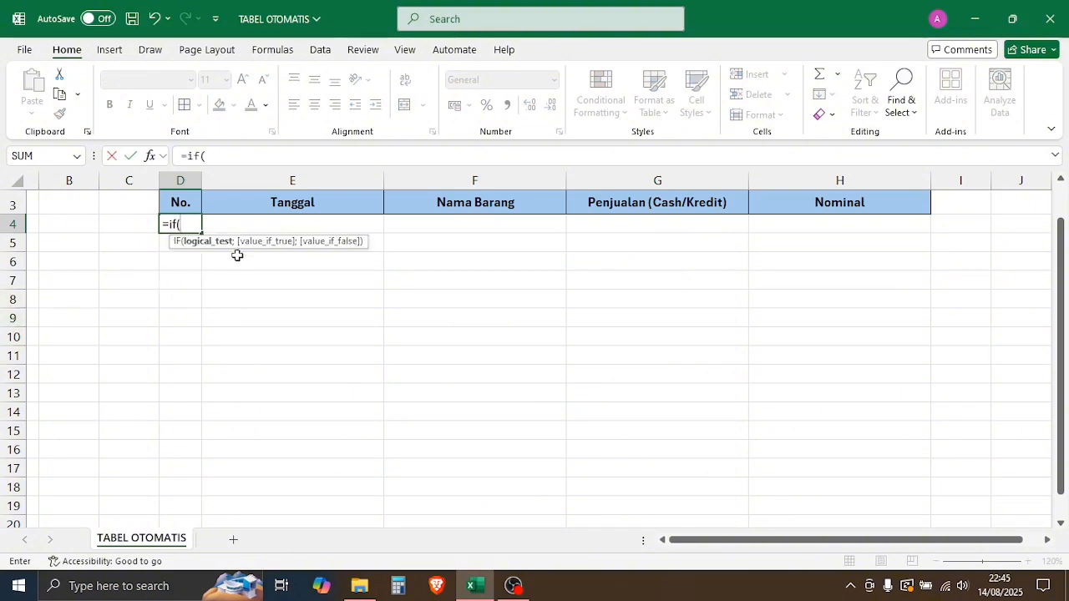
left_click(259, 227)
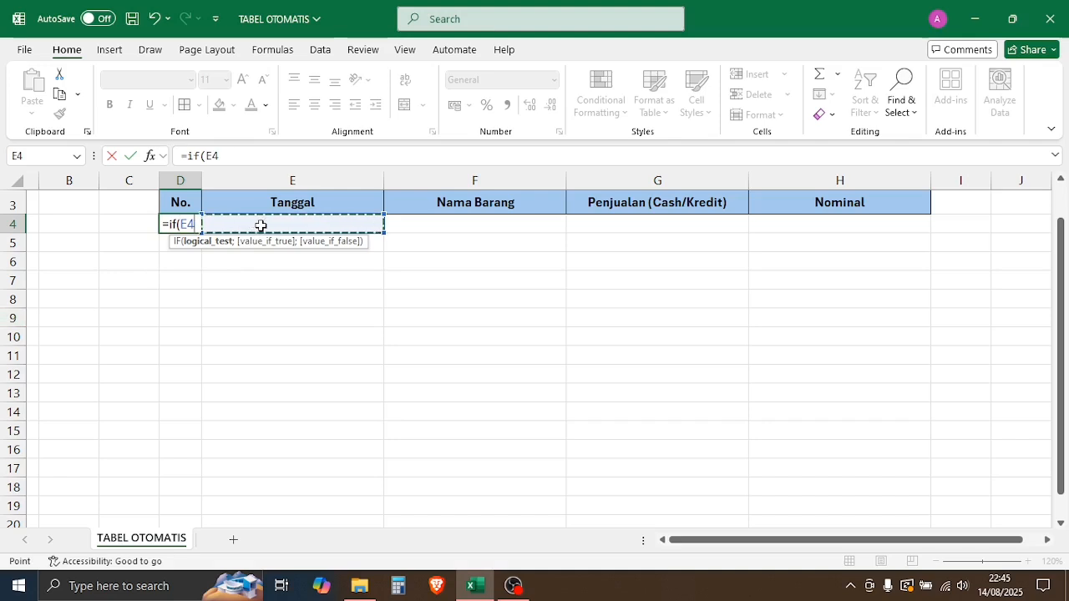
type("=\"\"")
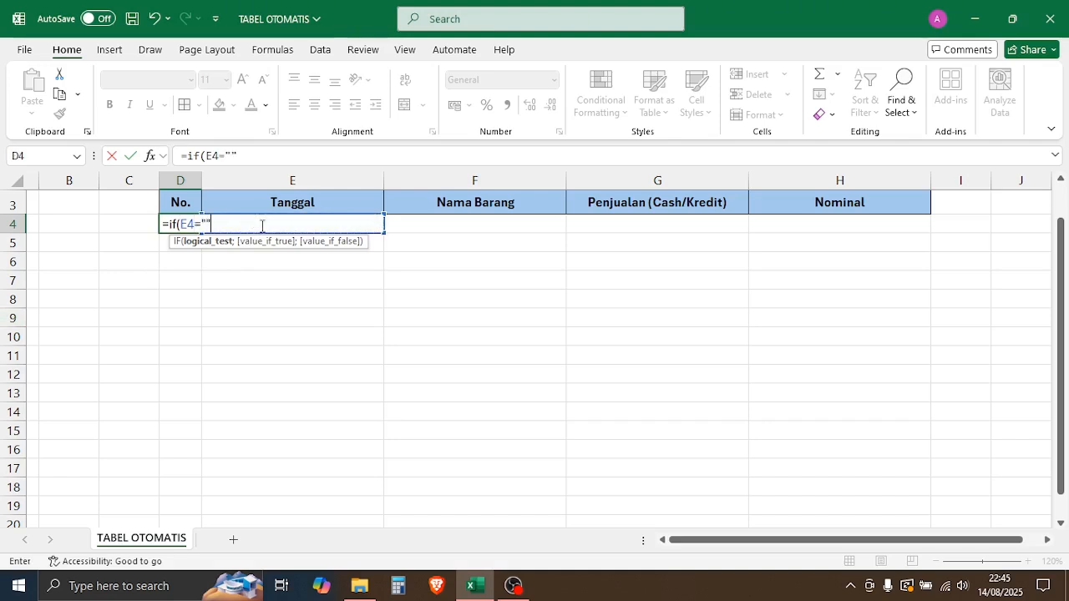
type(";")
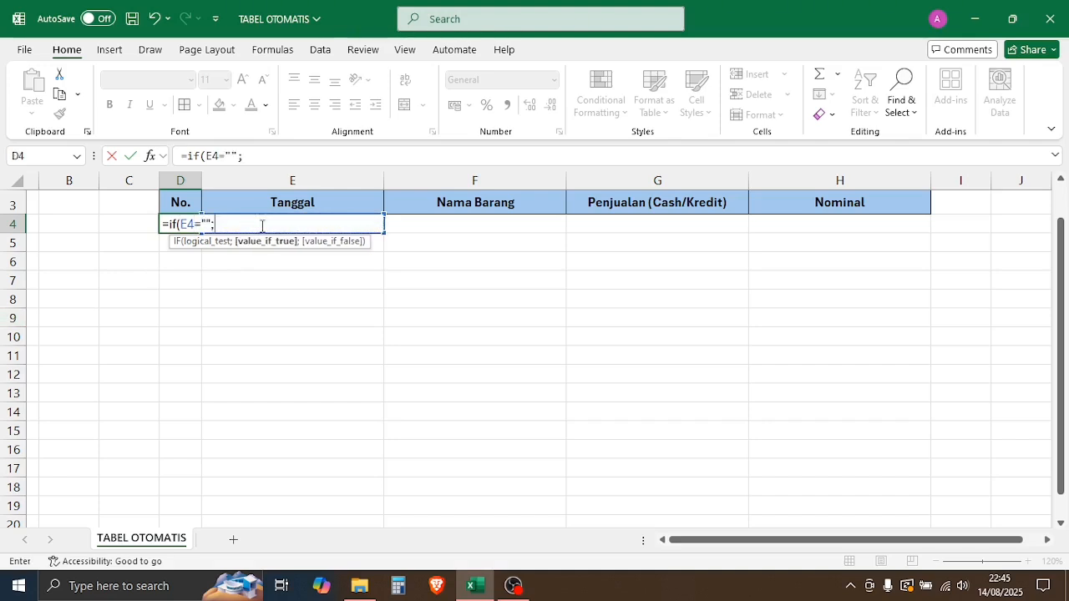
type("\"\";")
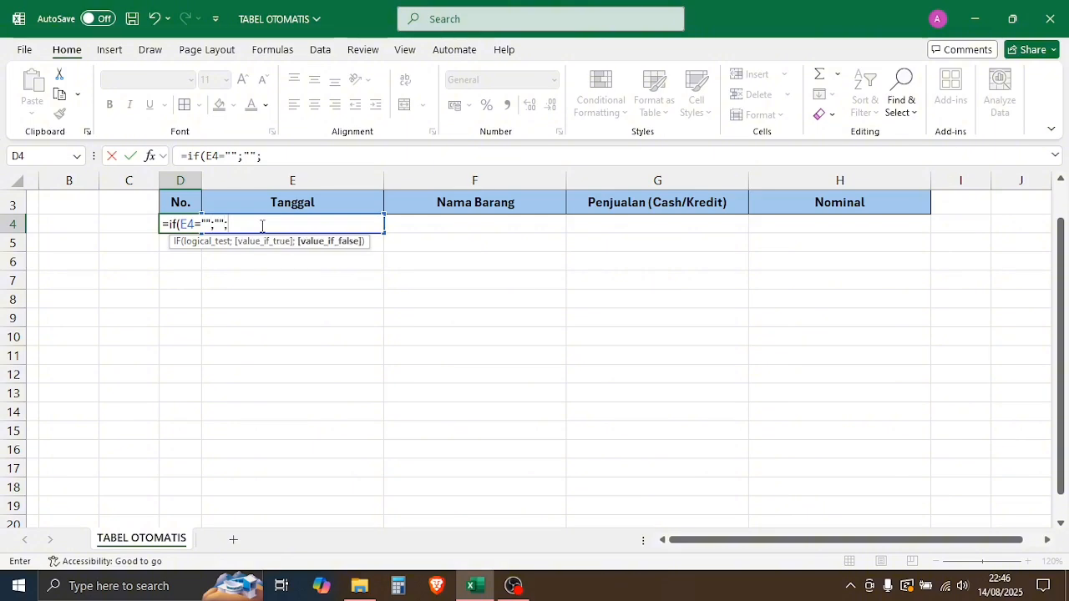
type("row")
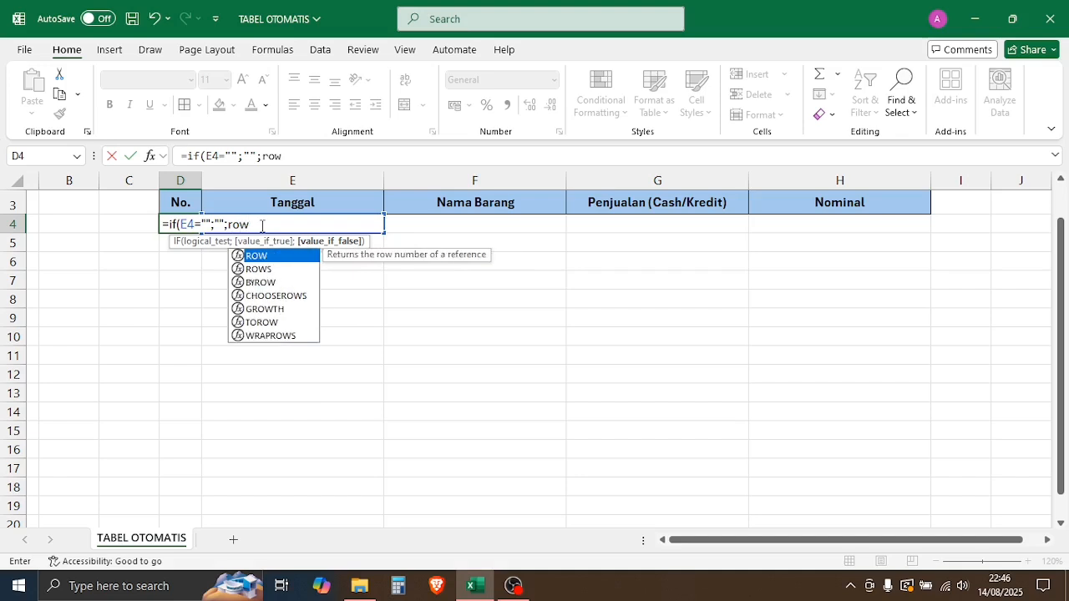
type("()")
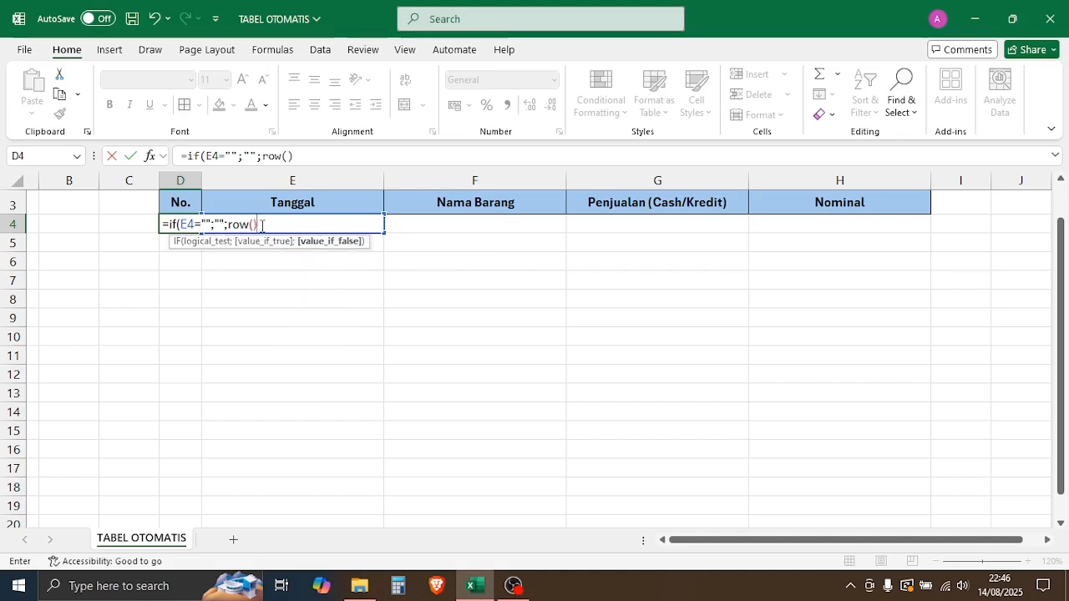
type("-")
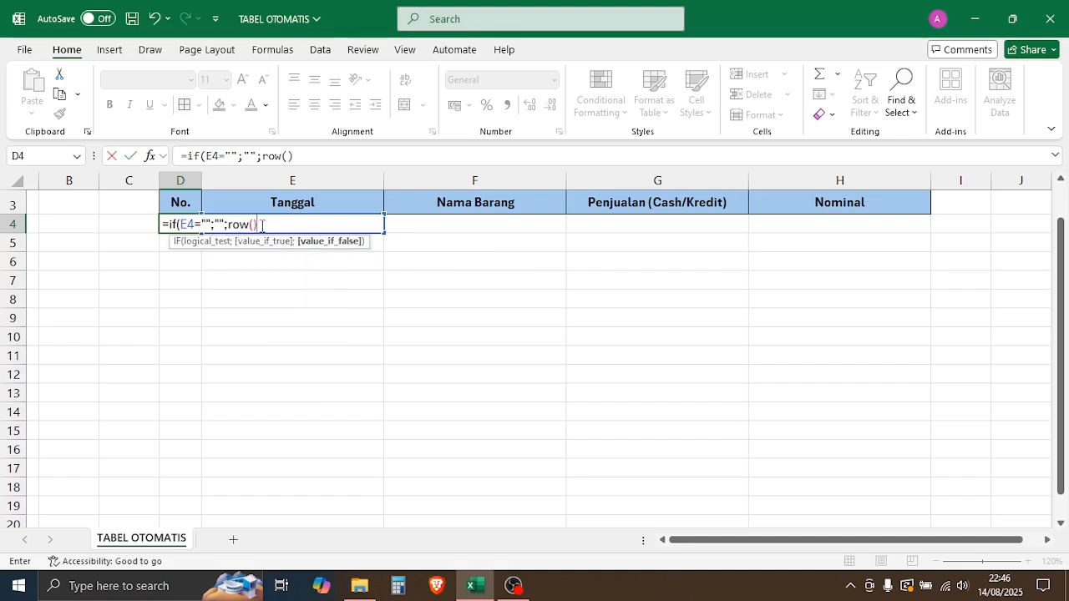
type("row(")
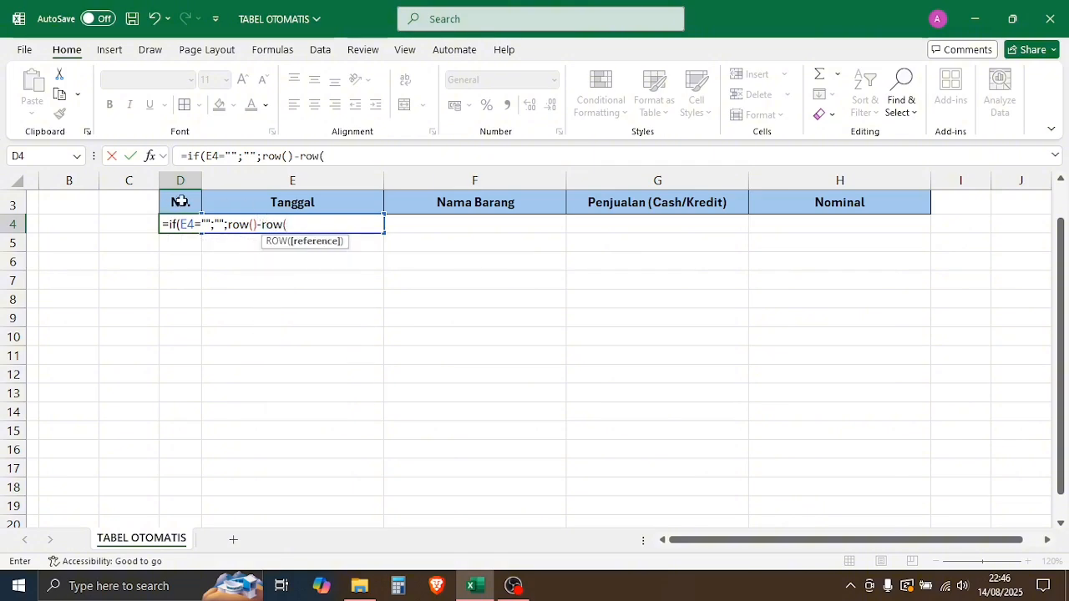
left_click(180, 201)
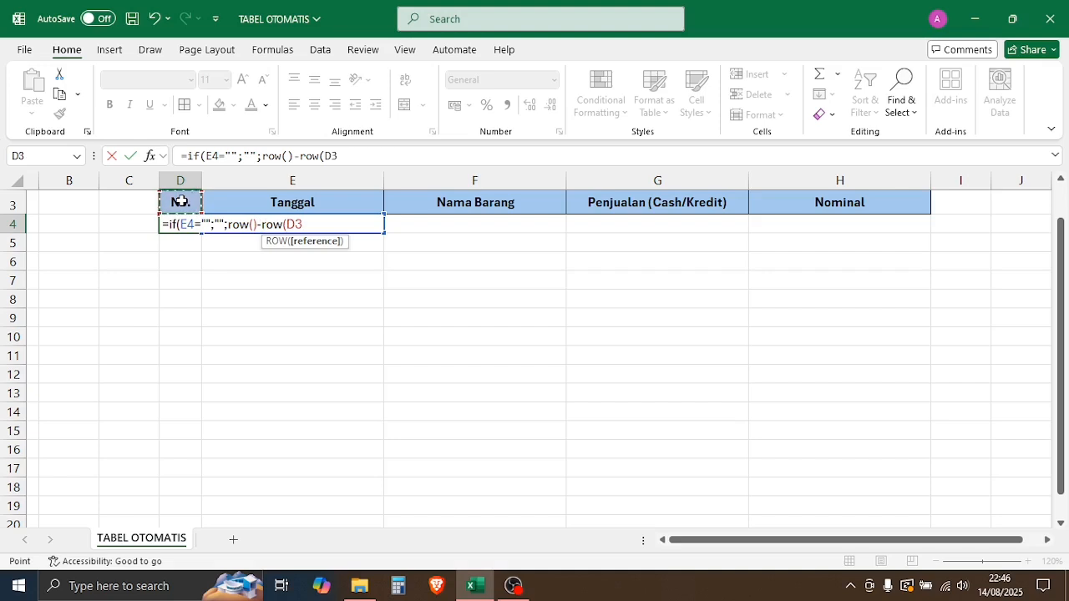
key("F4")
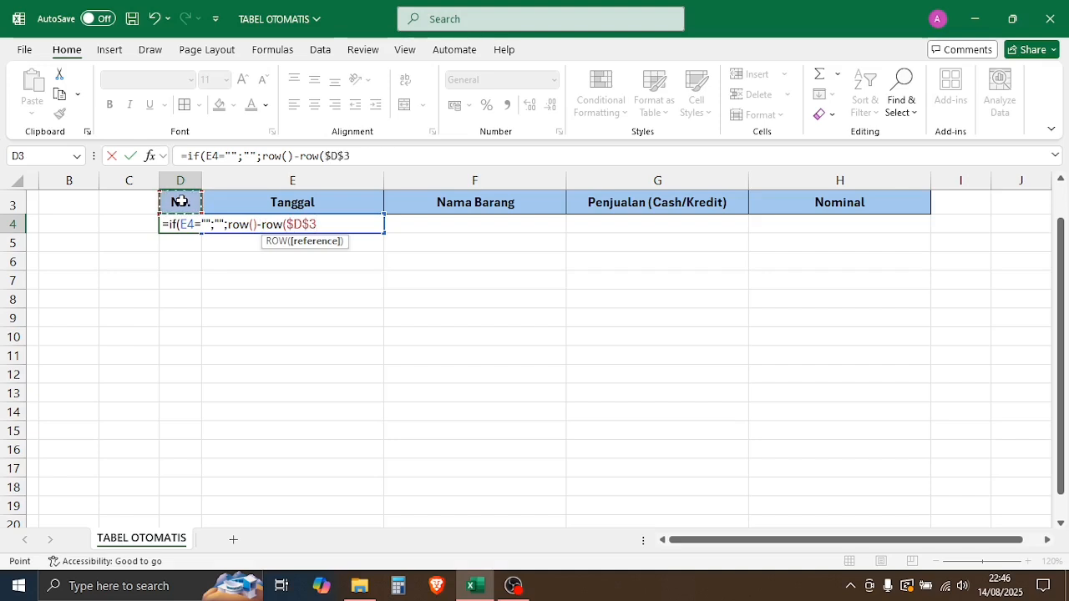
type(")")
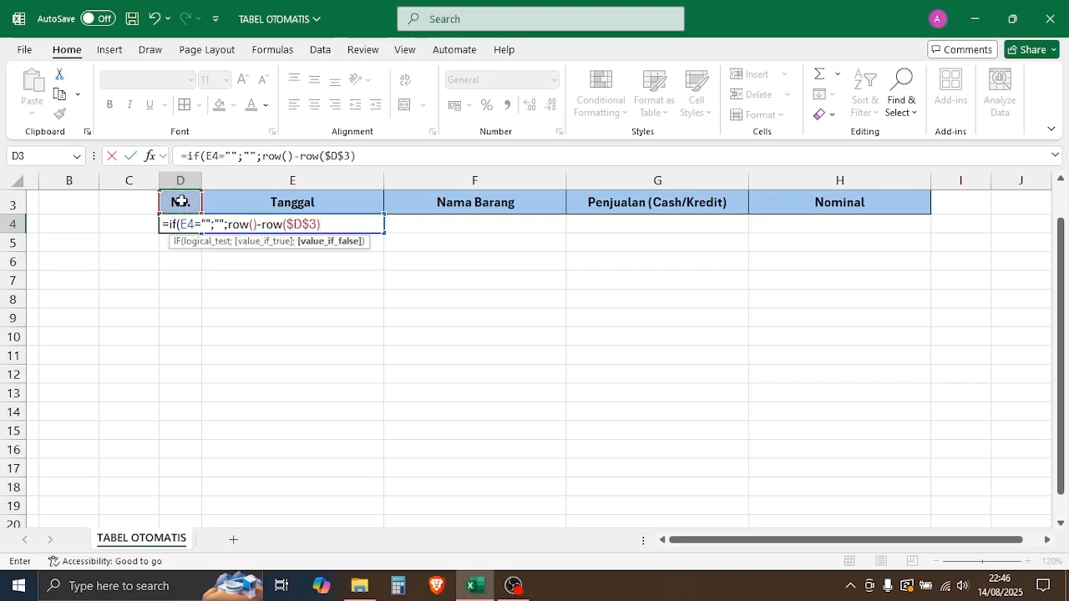
type(")")
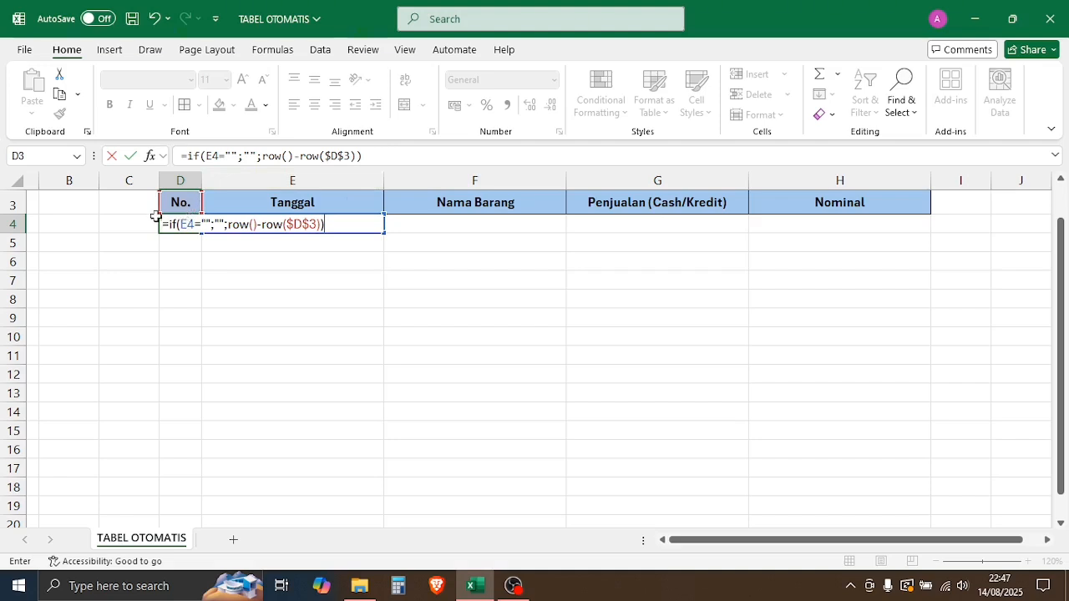
key("Return")
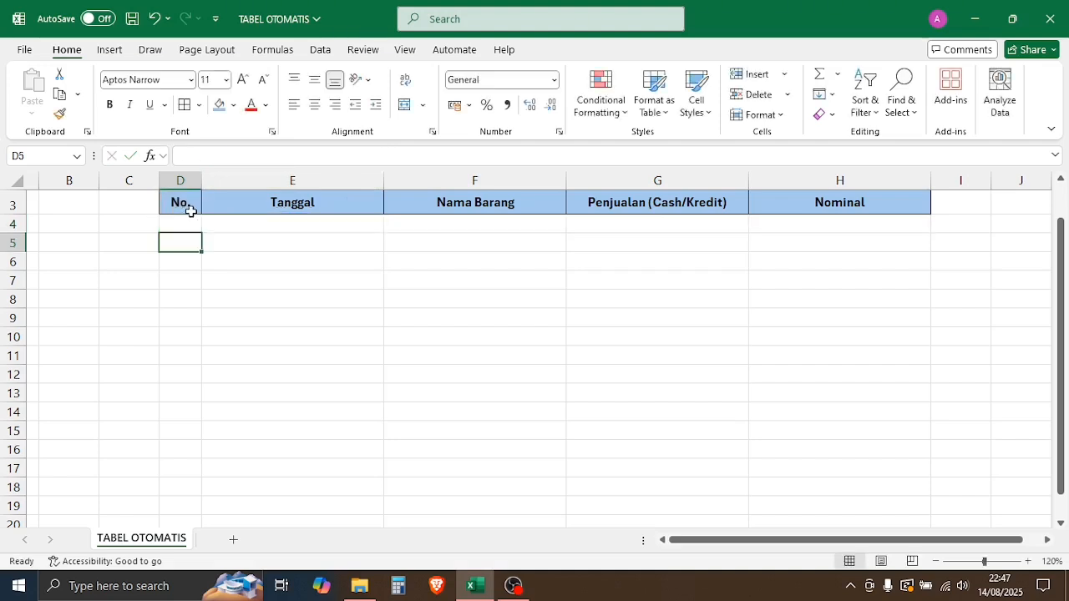
scroll(384, 375, "up", 1)
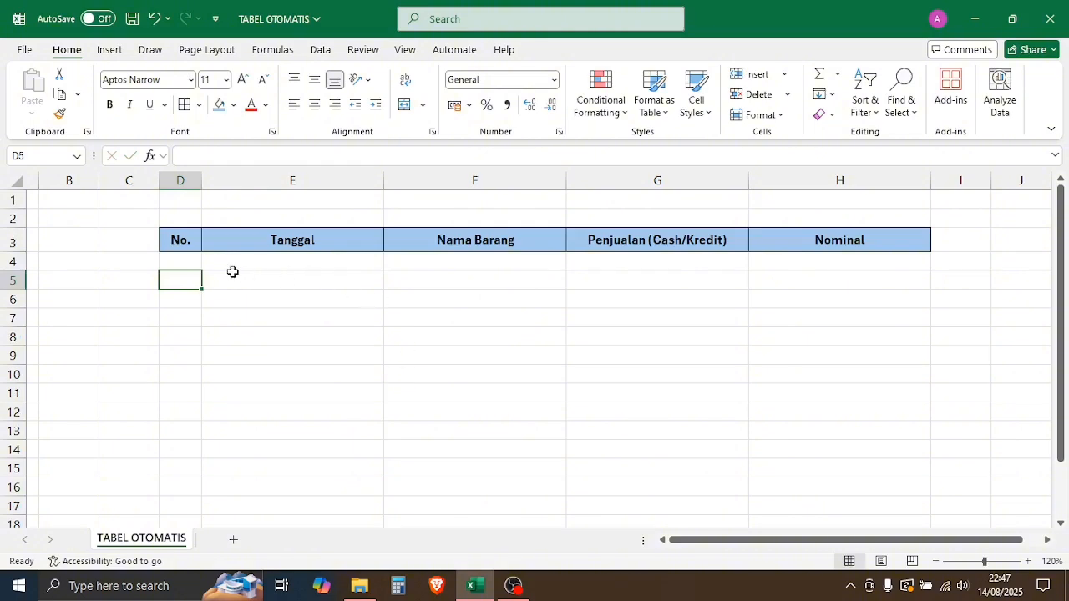
Step: Fill the numbering formula from D4 down to D16
left_click(189, 260)
left_click_drag(201, 274, 191, 491)
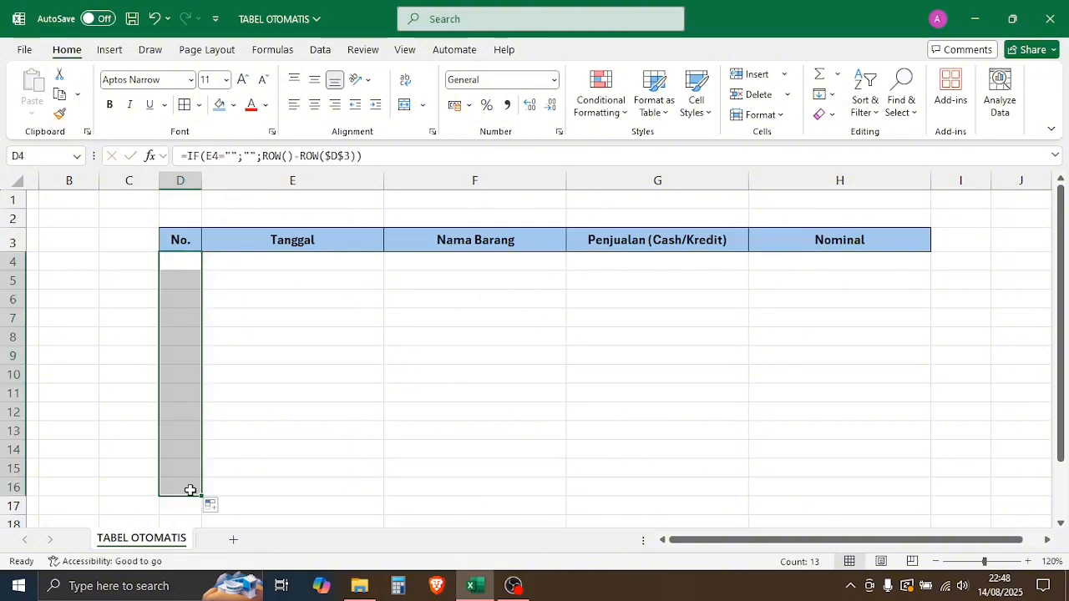
left_click(187, 266)
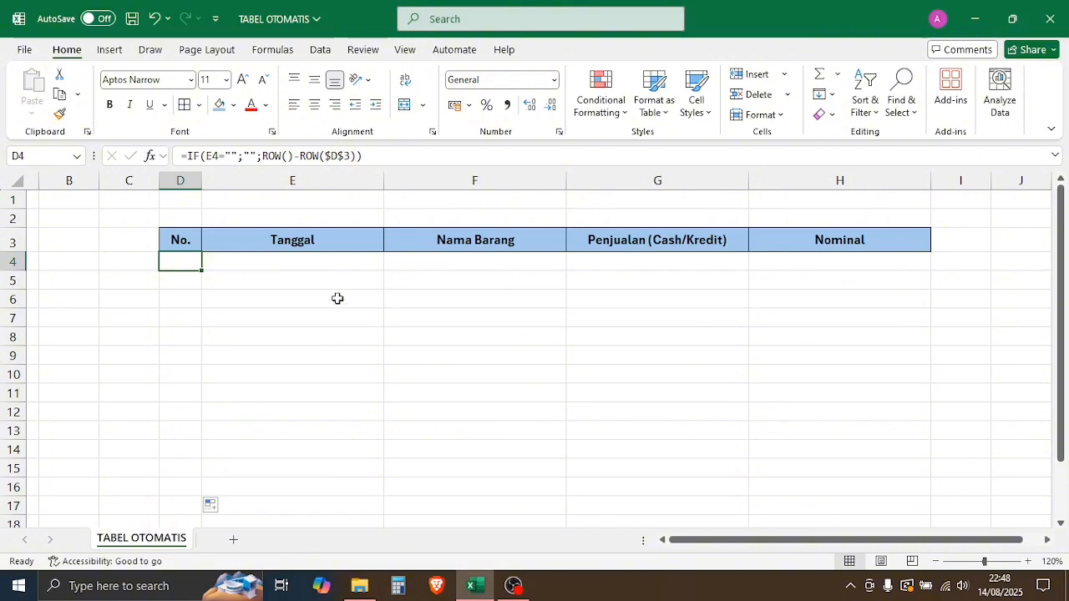
Step: Test the numbering by entering 25 juli 2025 in E4, then clear the Tanggal cells again
left_click(314, 264)
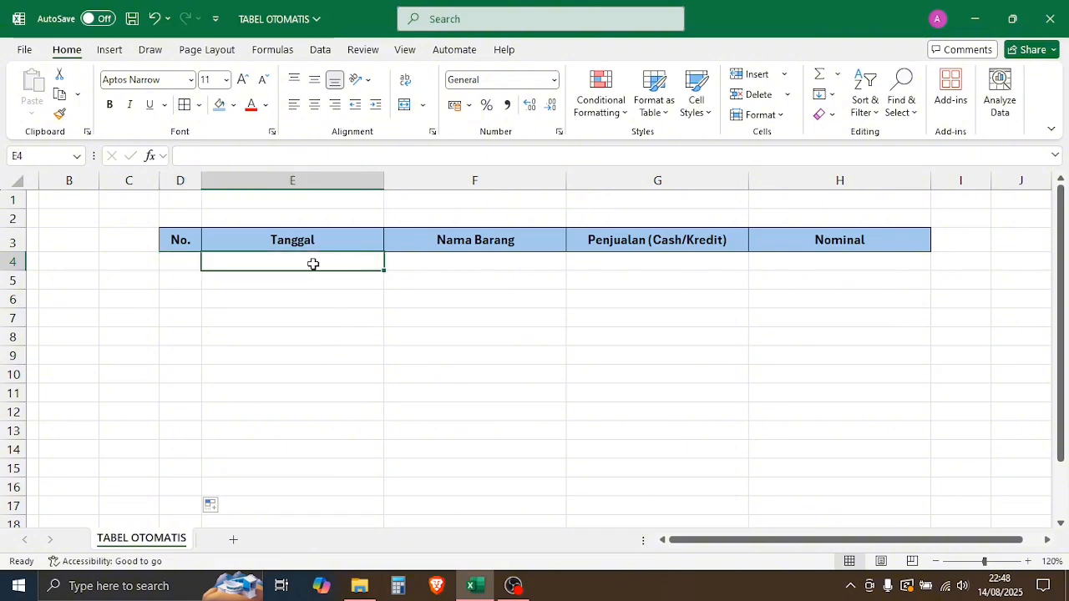
type("25 ju")
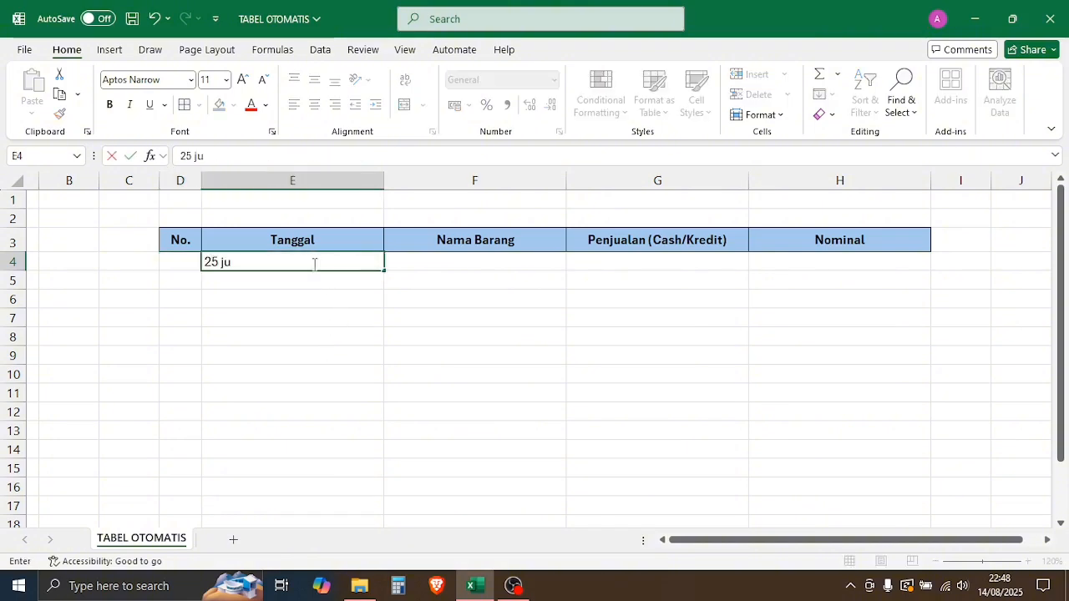
type("li 2025")
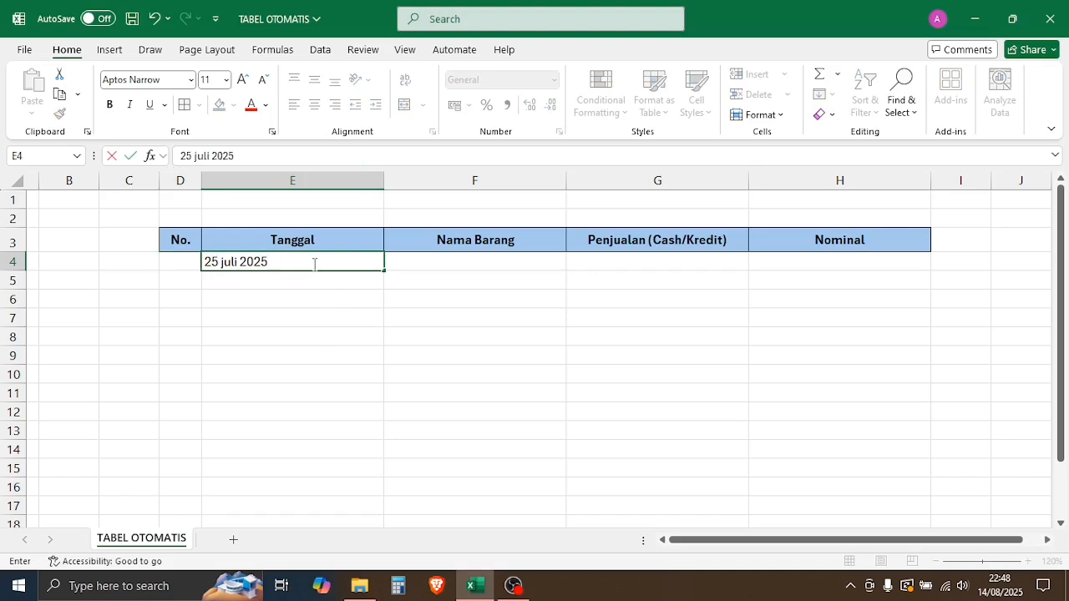
key("Return")
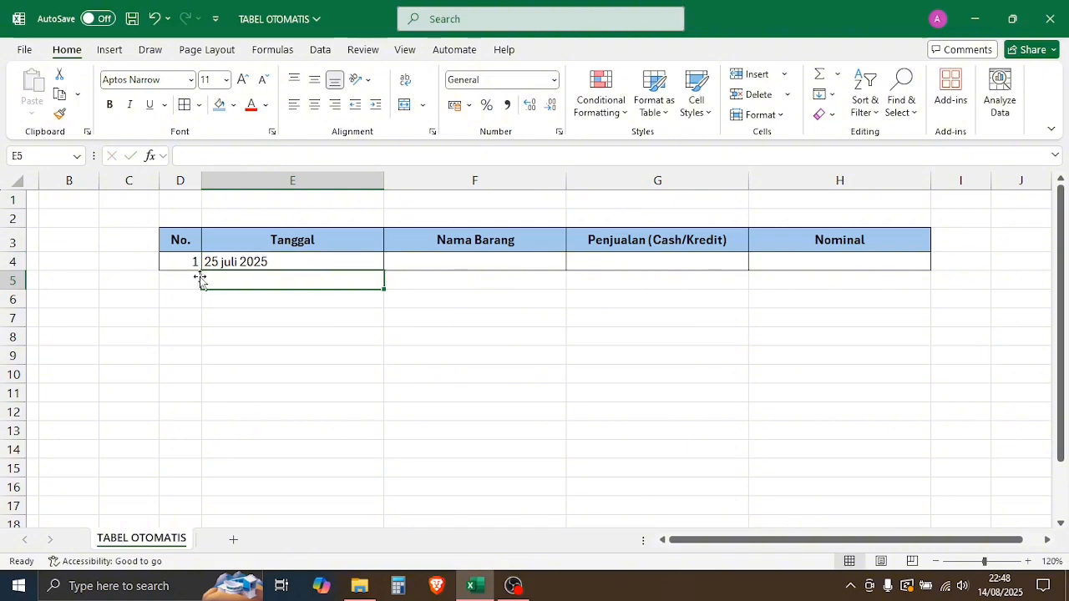
left_click(277, 262)
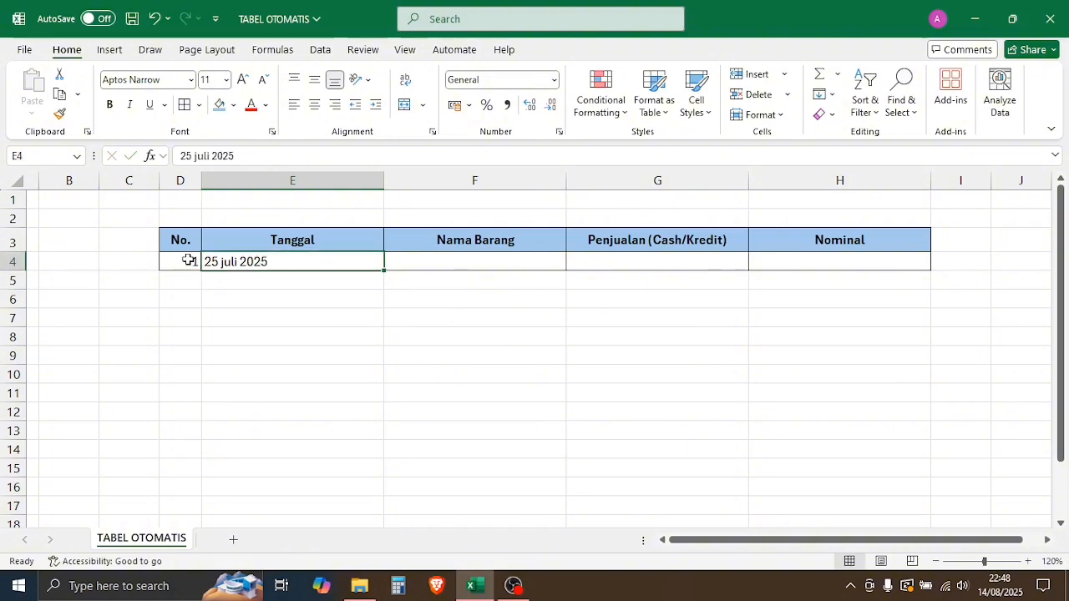
left_click(189, 261)
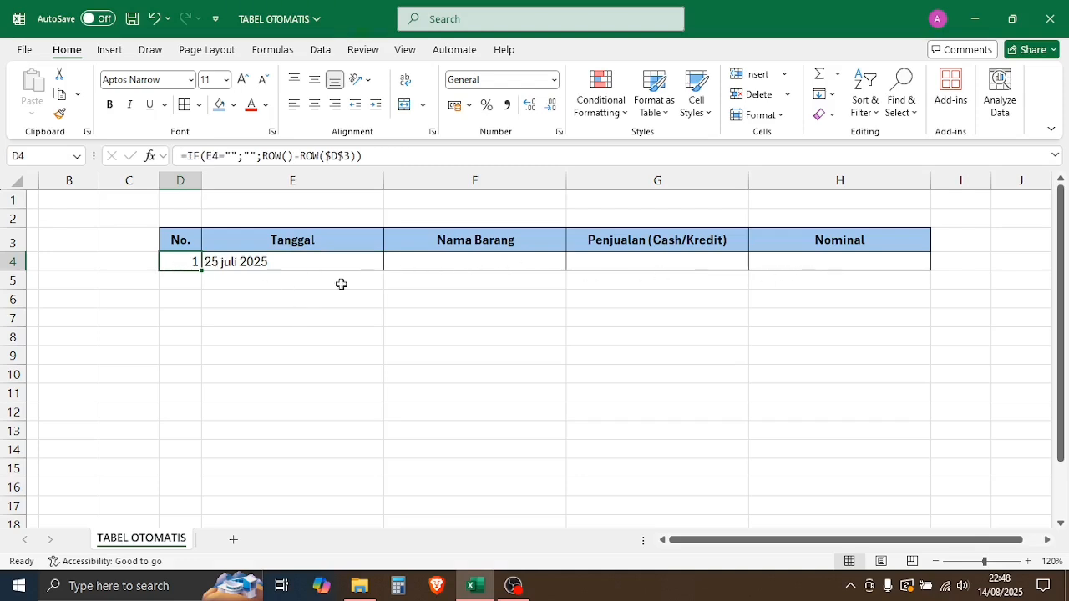
left_click_drag(309, 294, 277, 265)
key("Delete")
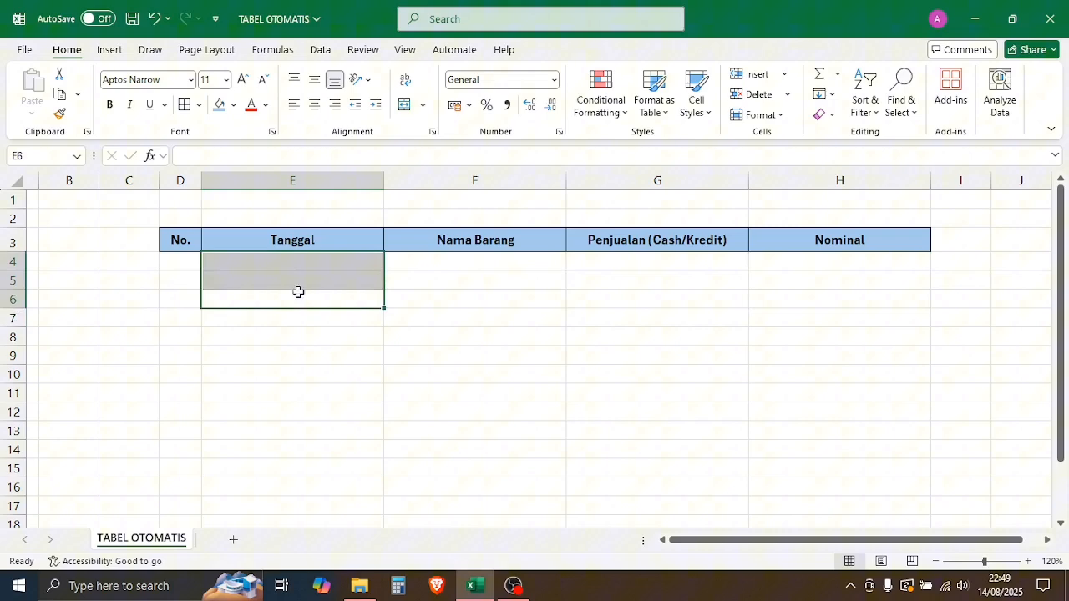
left_click(379, 341)
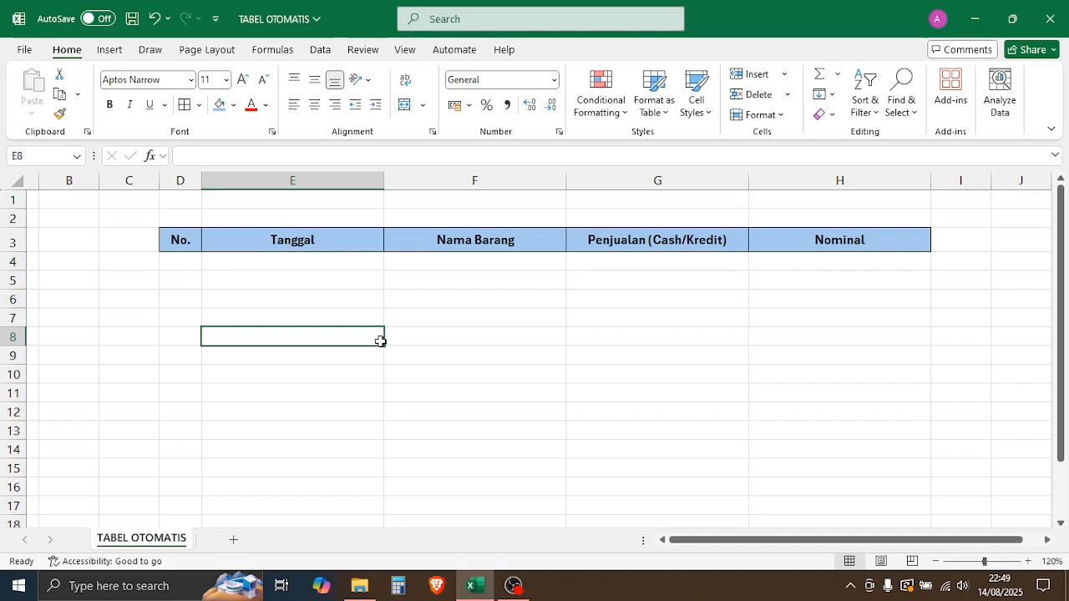
Step: Open a data form for the headers E3:H3 and add the record 25 juli 2025, kipas angin, cash, 230000
left_click_drag(367, 240, 811, 239)
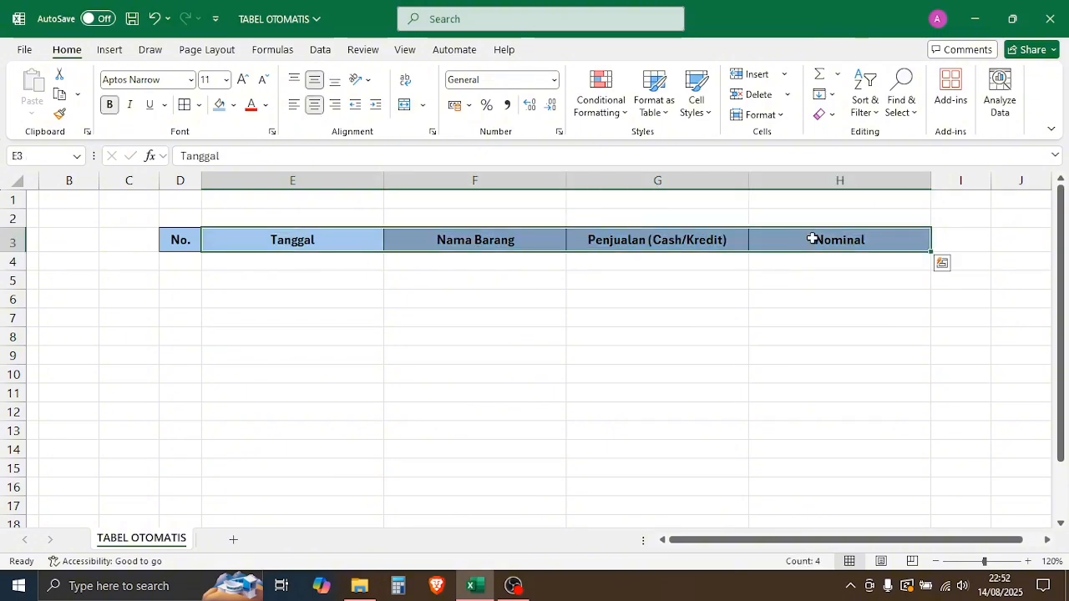
key("alt")
type("do")
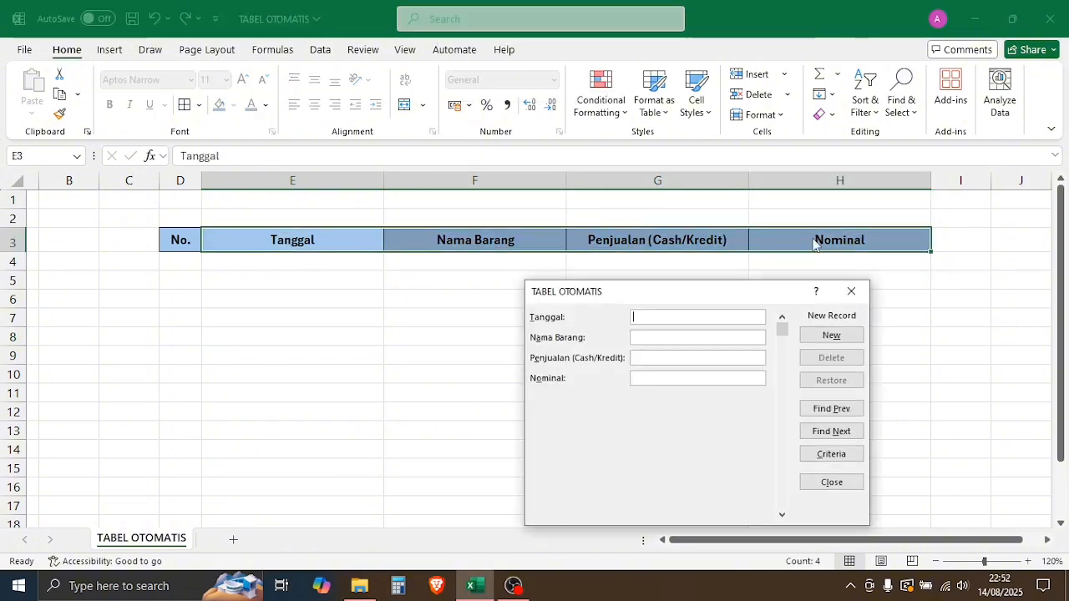
type("25 juli 2")
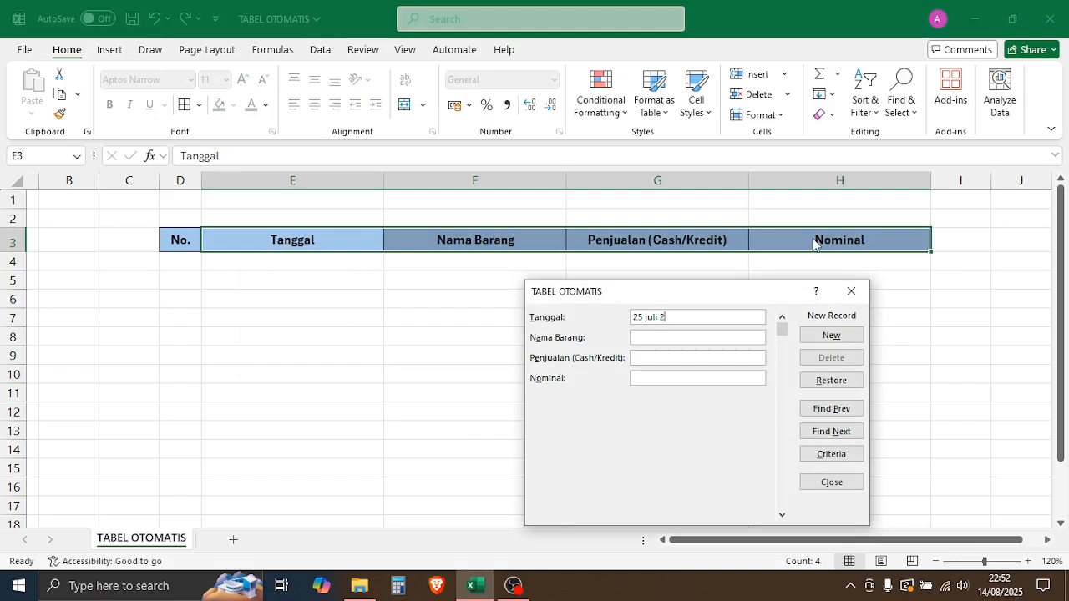
type("025")
key("Tab")
type("kipas angin")
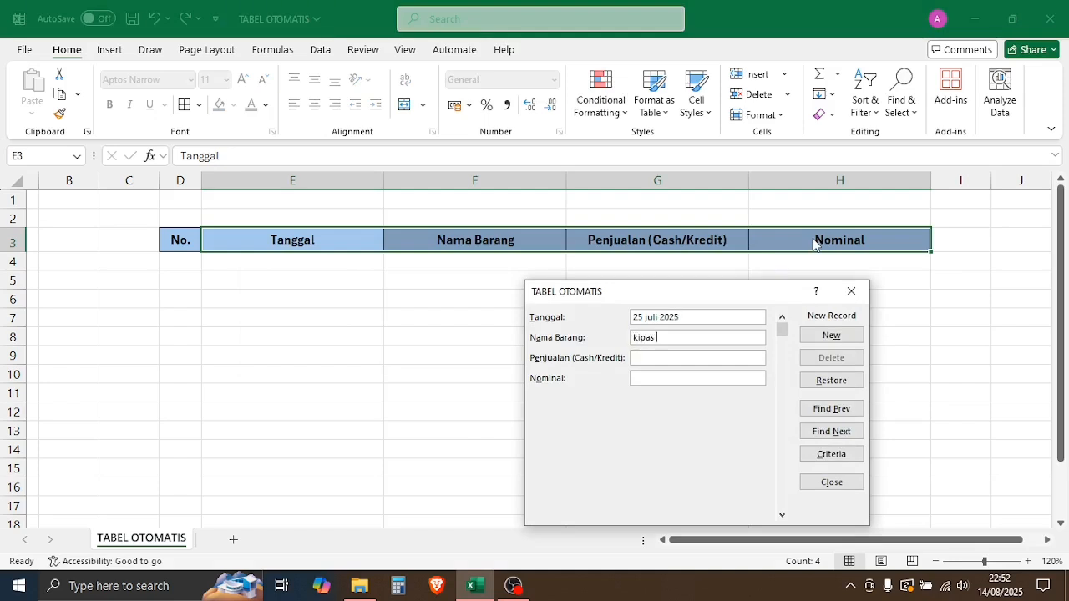
key("Tab")
type("cash")
type("230000")
key("Return")
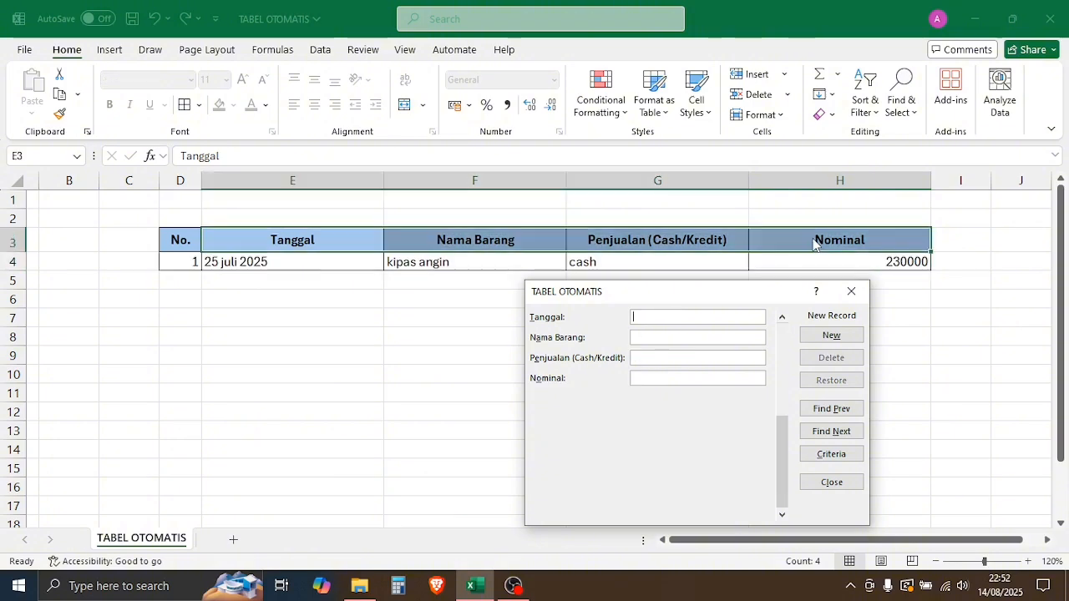
Step: Add a second record in the form: 26 juli 2025, tv, kredit, 5000000
type("26 juli 2025")
key("Tab")
type("tv")
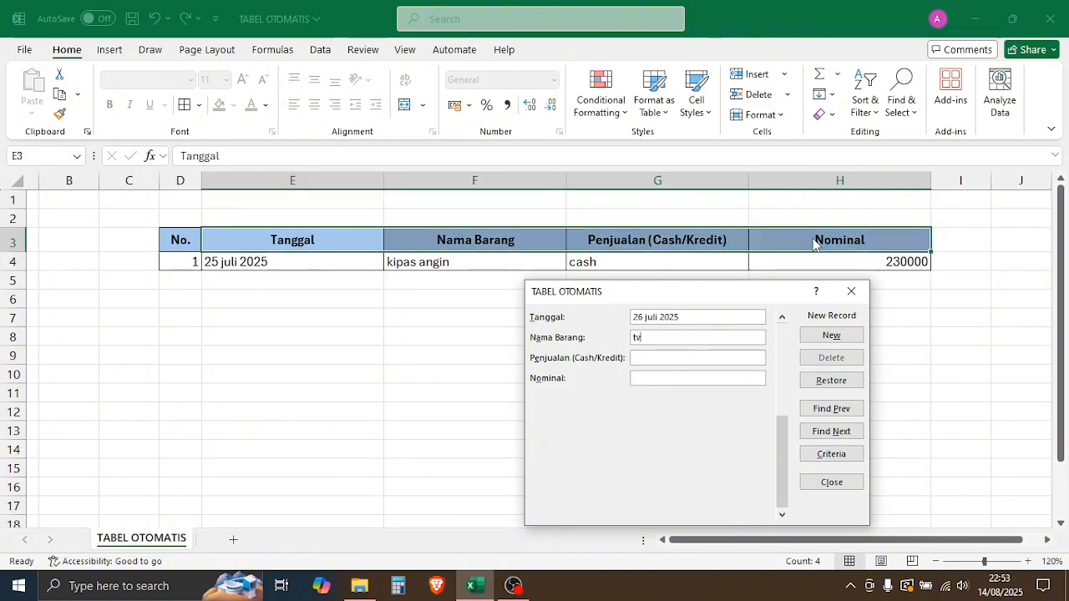
key("Tab")
type("kredit")
key("Tab")
type("5000000")
key("Return")
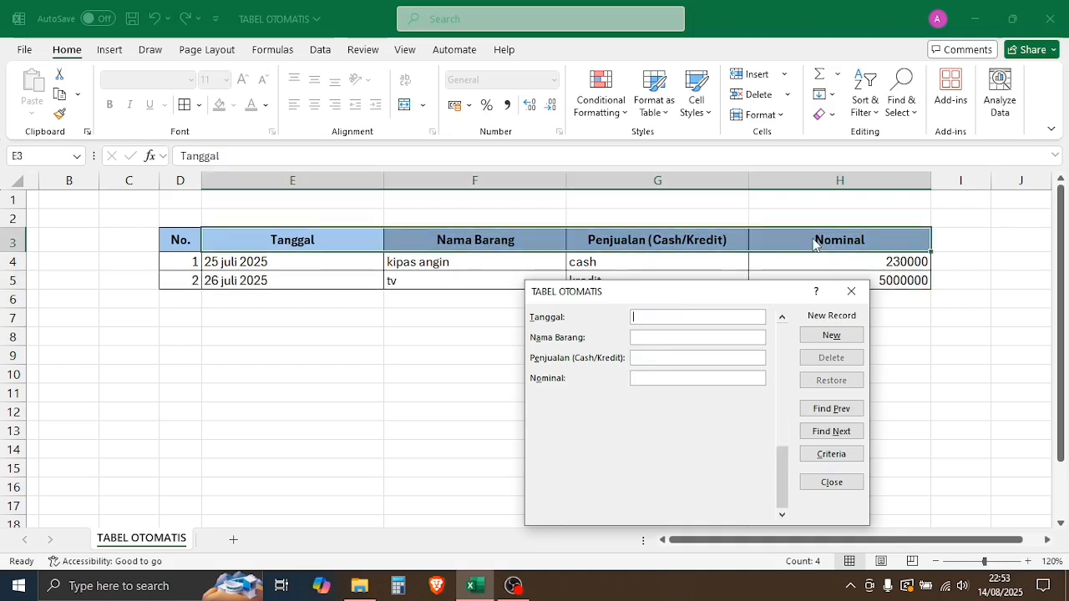
Step: Add a third record, 27 juli 2025, sepeda listrik, cash, 3000000, and close the data form
type("27 juli ")
type("2025")
type("sepeda")
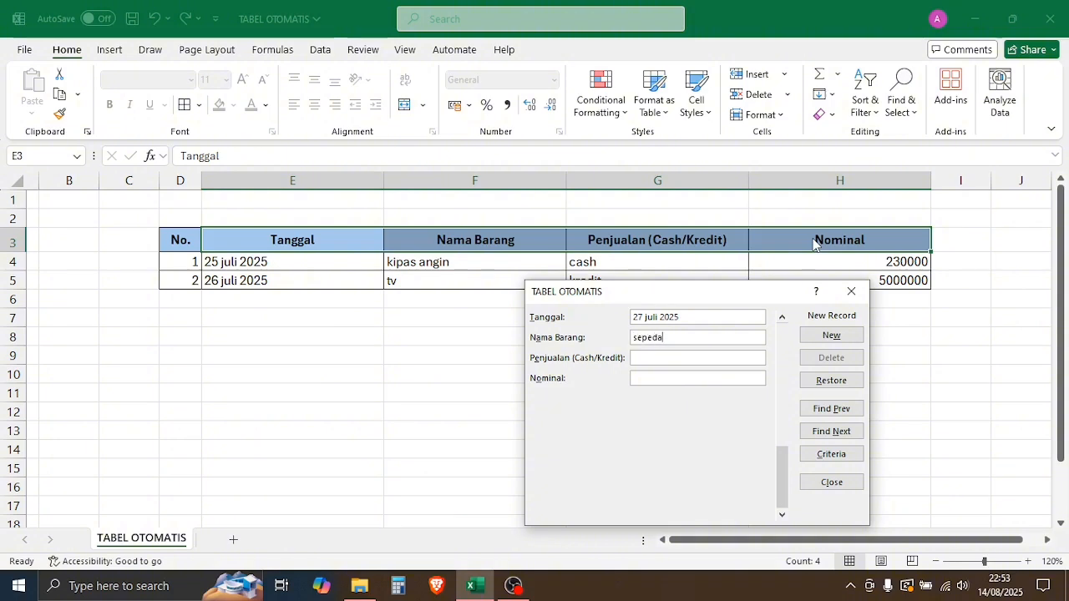
type(" listrik")
key("Tab")
type("cash")
key("Tab")
type("3000000")
key("Return")
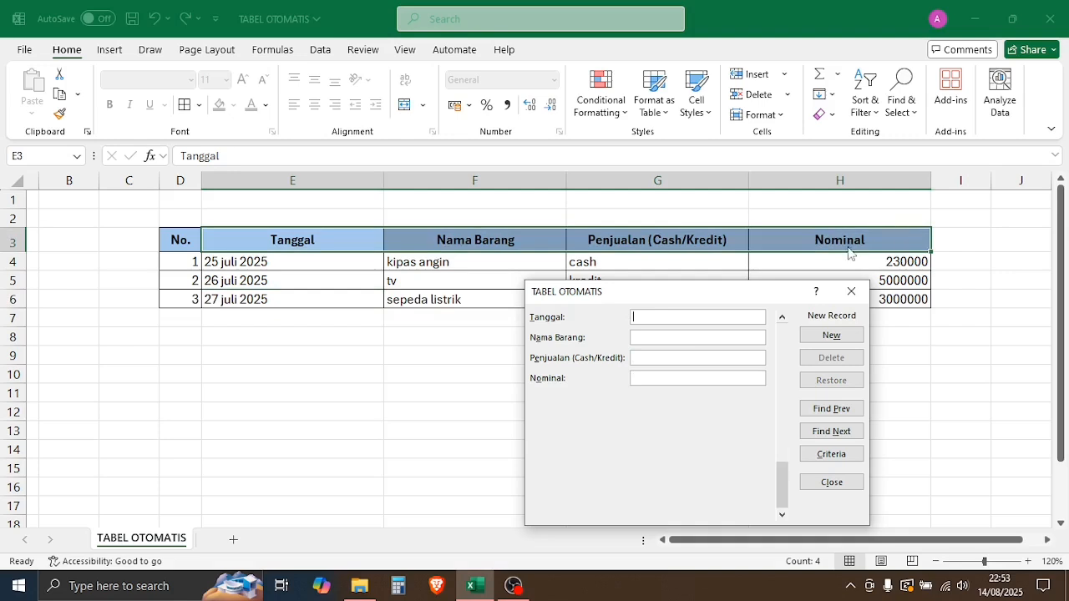
left_click(832, 484)
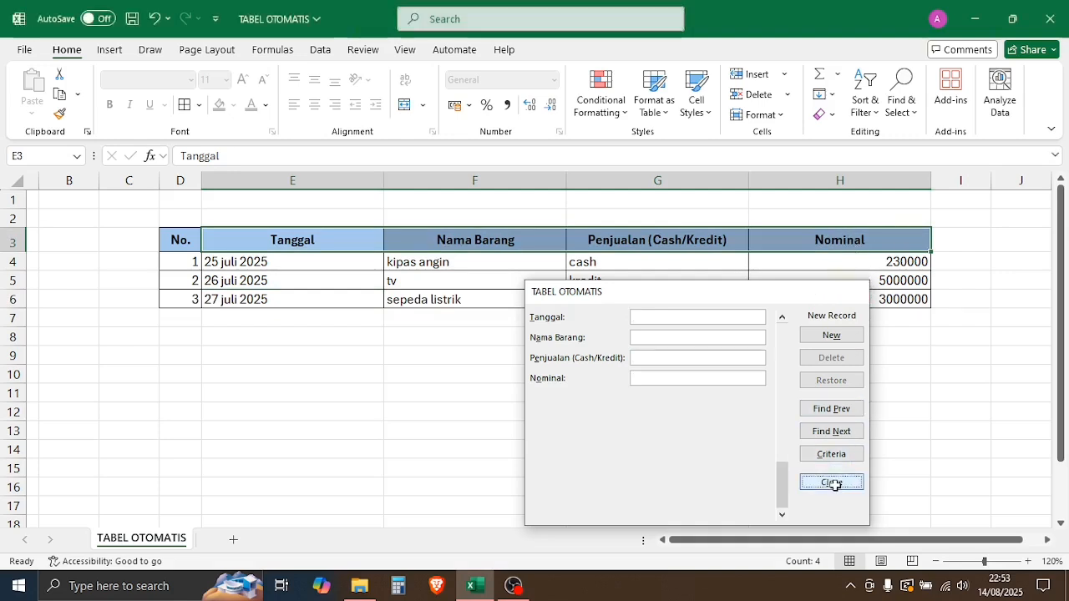
left_click(854, 426)
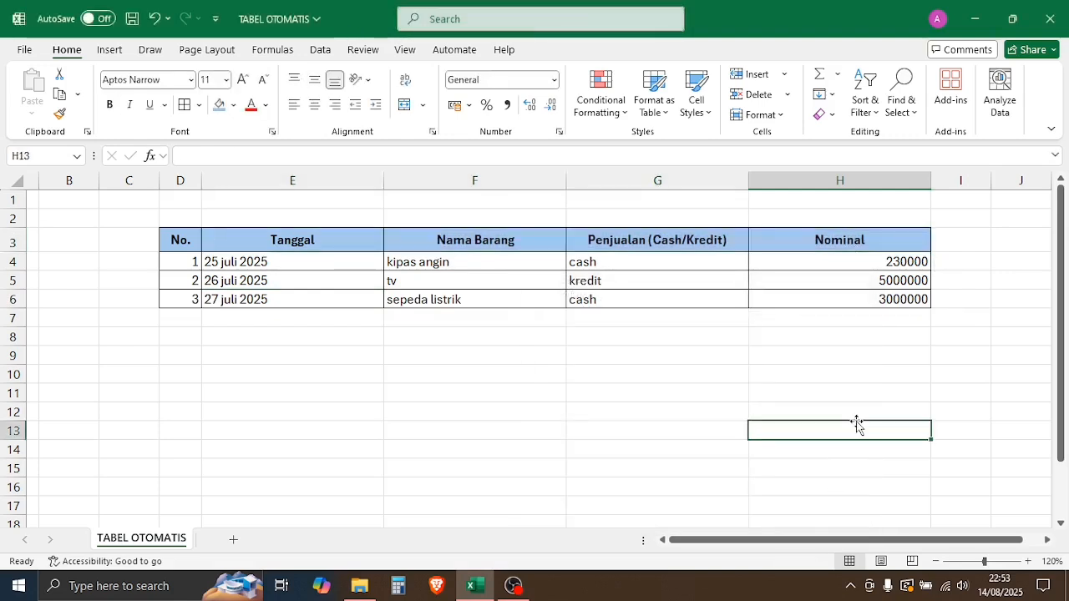